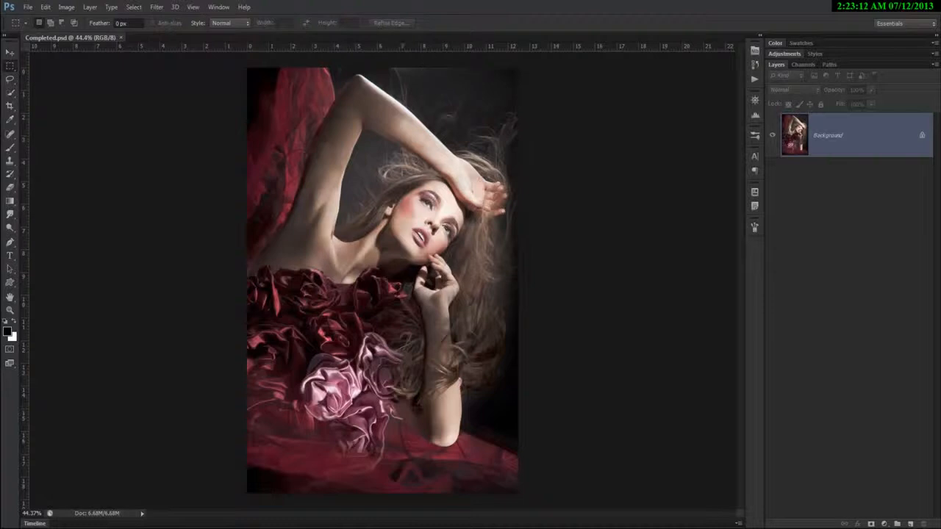
{"action": "left_click_drag", "start_coordinate": [285, 85], "coordinate": [433, 344]}
{"action": "left_click", "coordinate": [451, 315]}
{"action": "left_click_drag", "start_coordinate": [259, 79], "coordinate": [502, 483]}
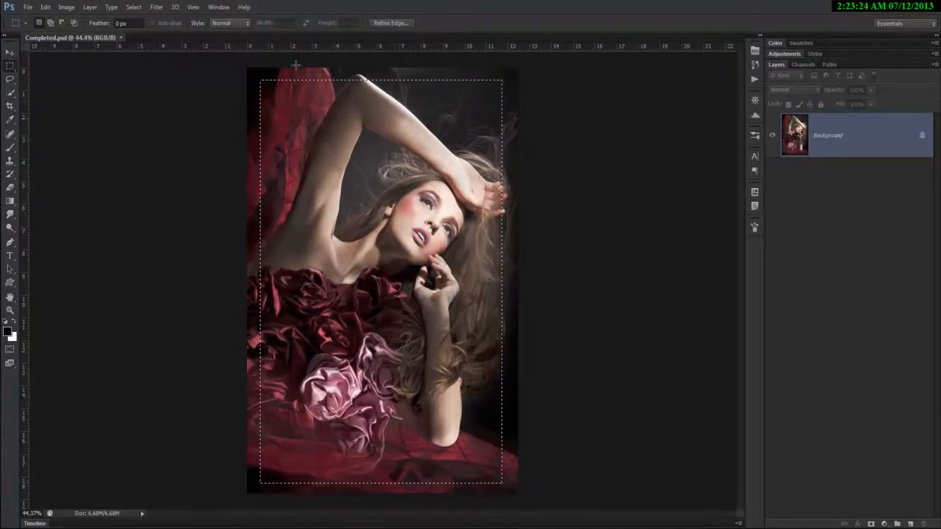
{"action": "left_click", "coordinate": [652, 122]}
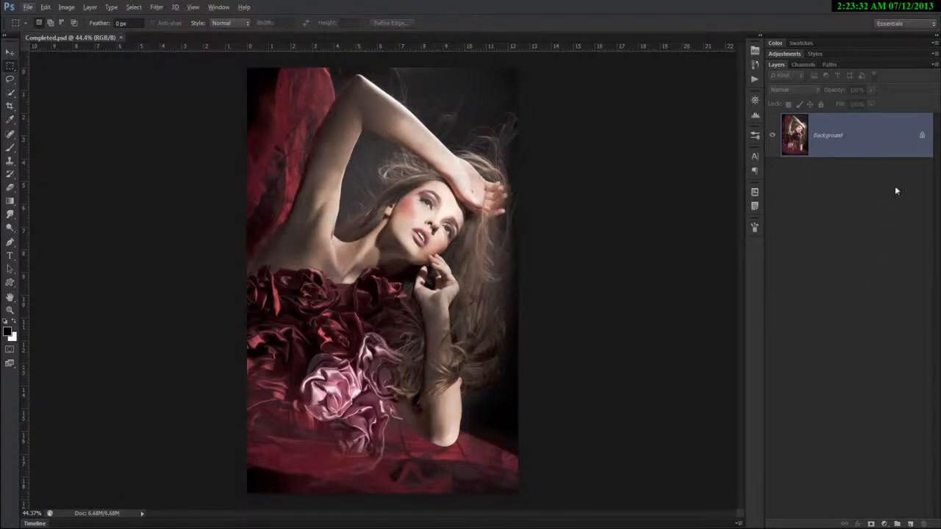
Step: Convert the locked Background into a regular layer named Layer 0 and duplicate it
{"action": "double_click", "coordinate": [840, 138], "text": "alt"}
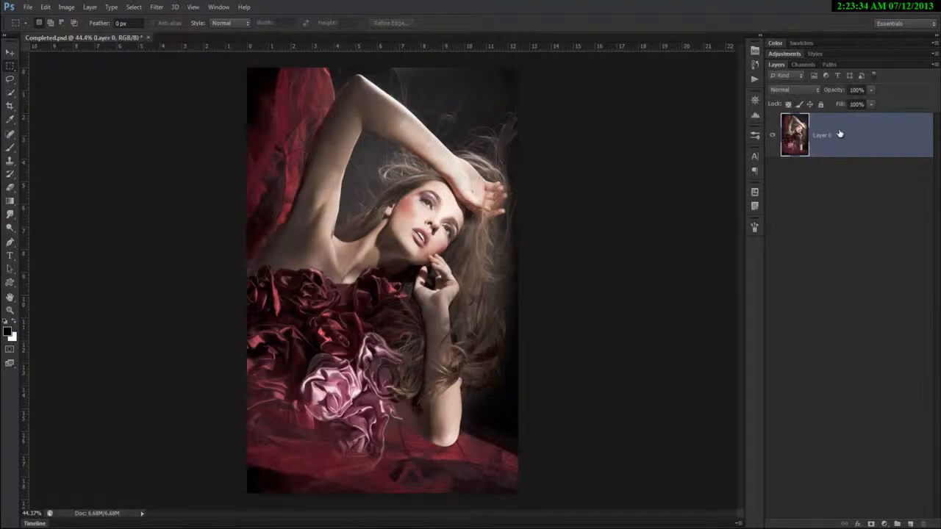
{"action": "key", "text": "ctrl+j"}
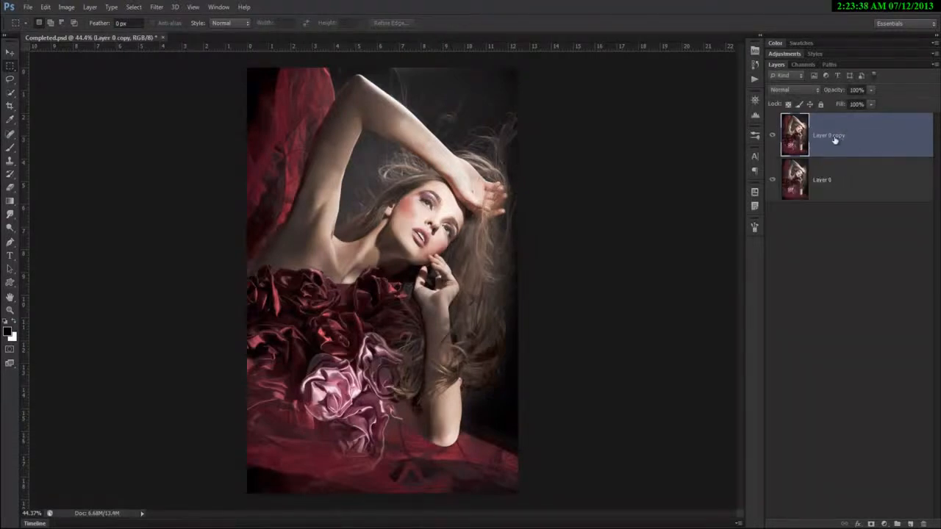
Step: Add a new blank layer between Layer 0 and Layer 0 copy
{"action": "left_click", "coordinate": [824, 179]}
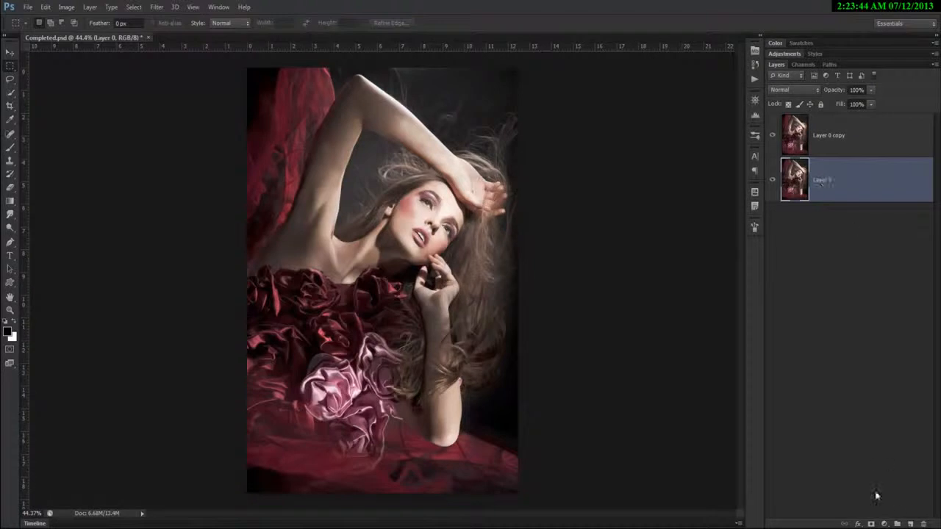
{"action": "left_click", "coordinate": [910, 522]}
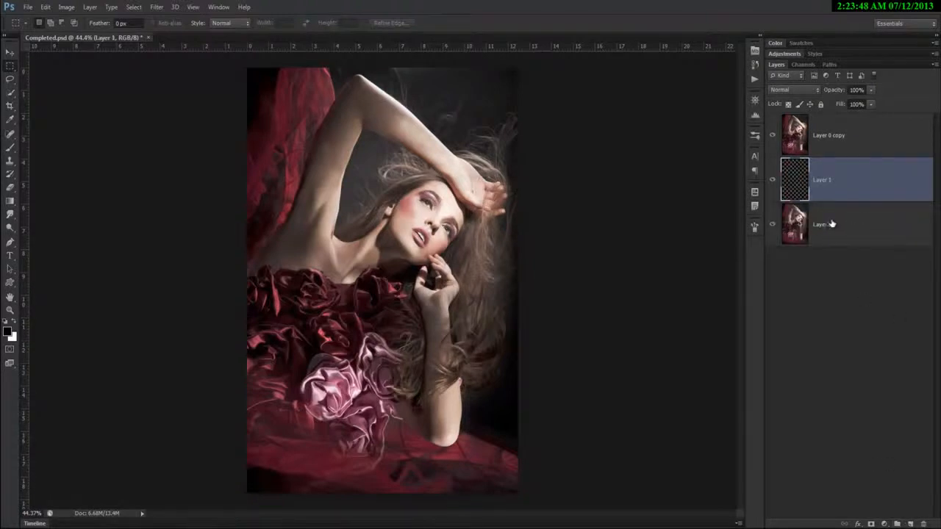
{"action": "left_click_drag", "start_coordinate": [826, 144], "coordinate": [826, 167]}
Step: Hide Layer 0, check the blank layer with the copy briefly hidden, and make Layer 1 the active layer
{"action": "left_click", "coordinate": [824, 231]}
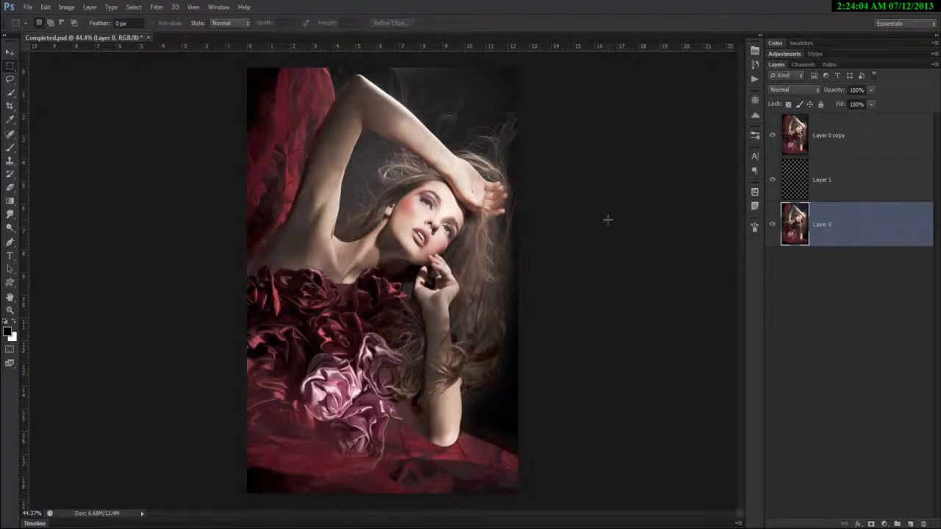
{"action": "scroll", "coordinate": [608, 220], "scroll_direction": "down", "scroll_amount": 1}
{"action": "scroll", "coordinate": [607, 220], "scroll_direction": "up", "scroll_amount": 1}
{"action": "left_click", "coordinate": [772, 223]}
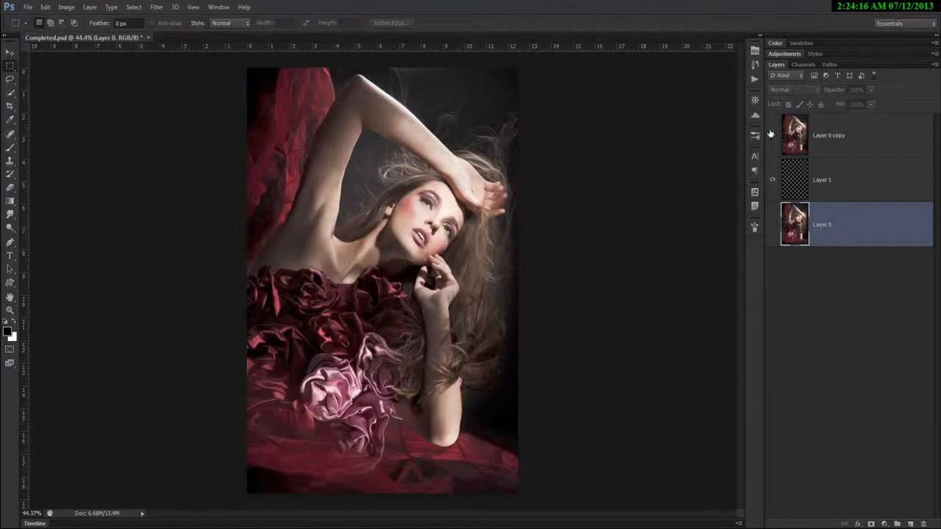
{"action": "left_click", "coordinate": [771, 136]}
{"action": "left_click_drag", "start_coordinate": [238, 61], "coordinate": [618, 516]}
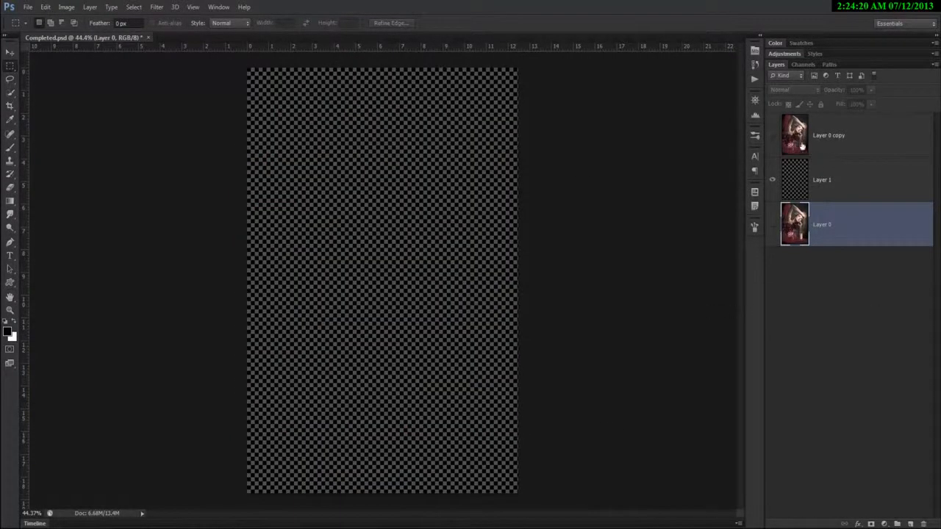
{"action": "left_click", "coordinate": [771, 135]}
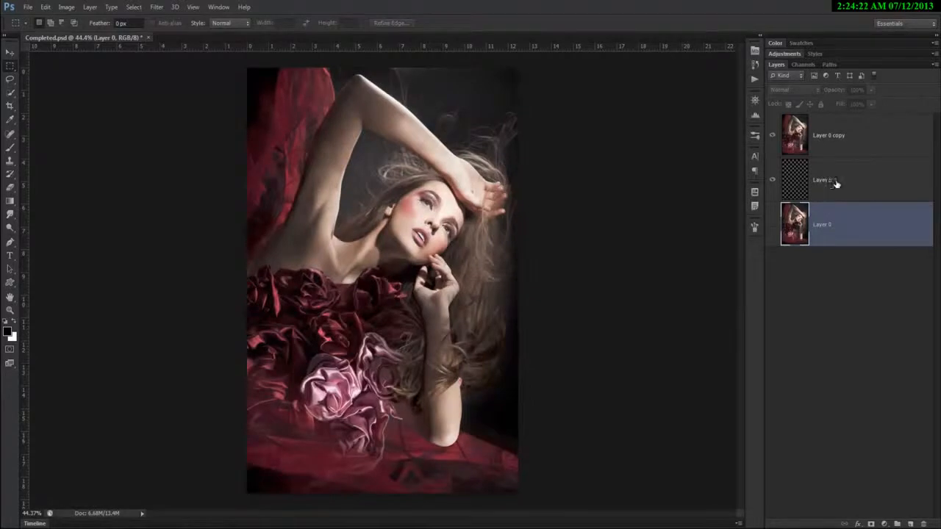
{"action": "left_click", "coordinate": [830, 183]}
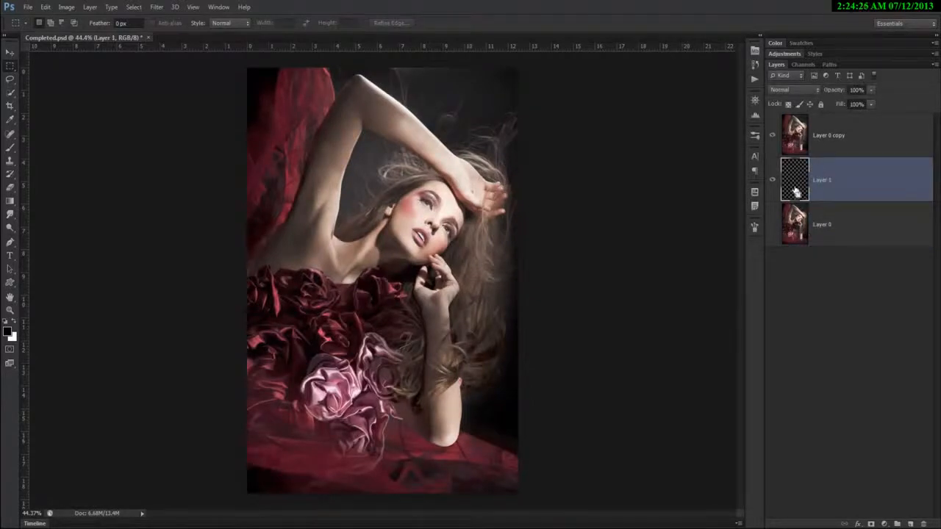
Step: Check the image's pixel dimensions, document size and resolution without changing them
{"action": "key", "text": "ctrl+alt+c"}
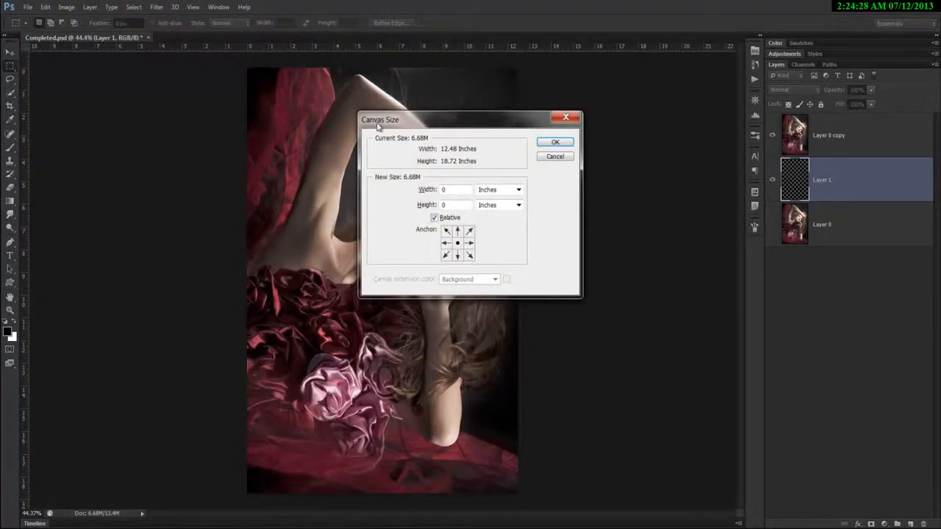
{"action": "left_click", "coordinate": [555, 157]}
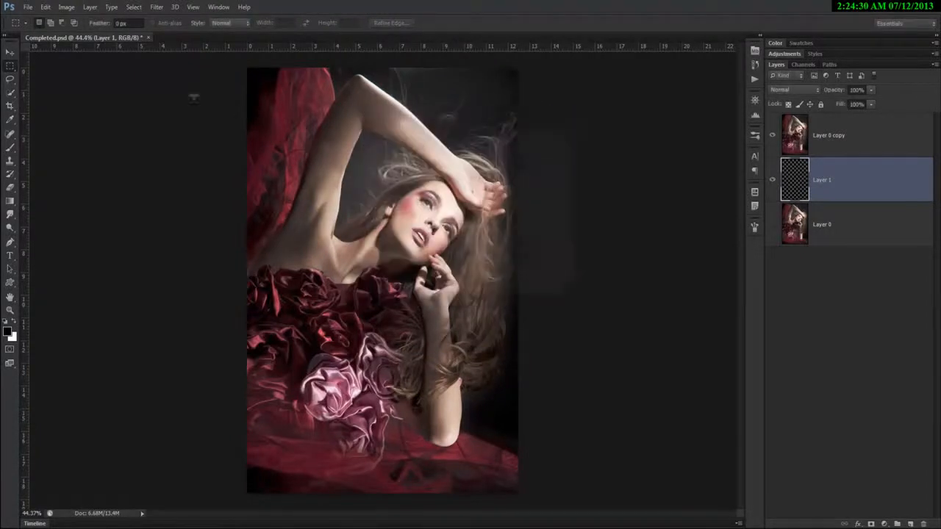
{"action": "left_click", "coordinate": [64, 8]}
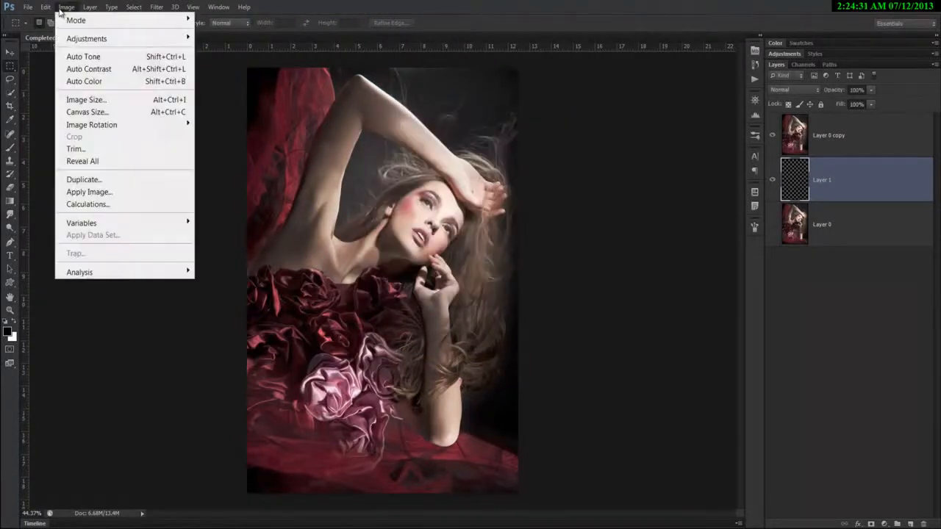
{"action": "left_click", "coordinate": [91, 103]}
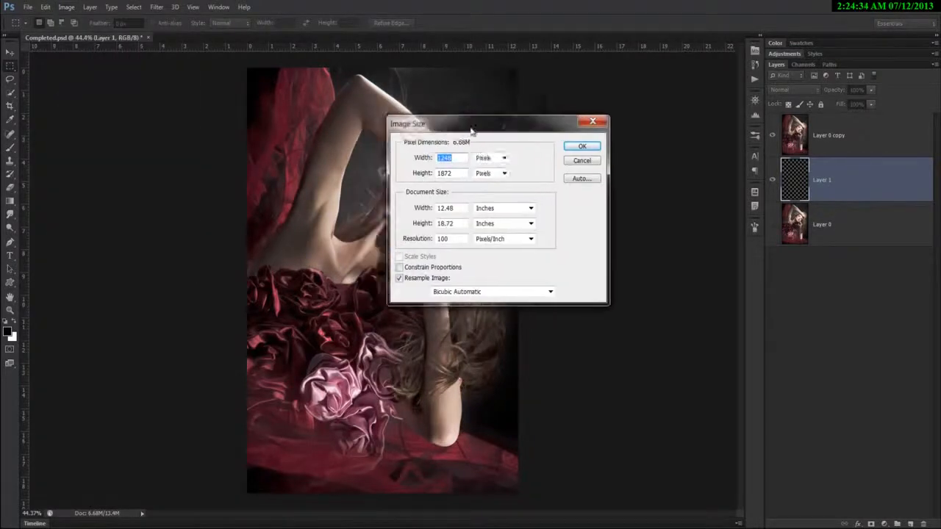
{"action": "double_click", "coordinate": [739, 240]}
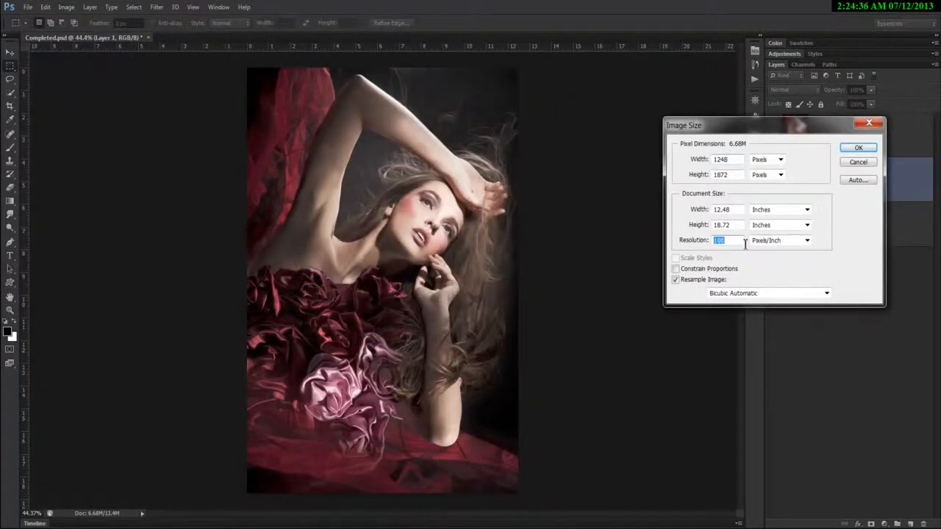
{"action": "left_click", "coordinate": [728, 159]}
{"action": "left_click", "coordinate": [868, 163]}
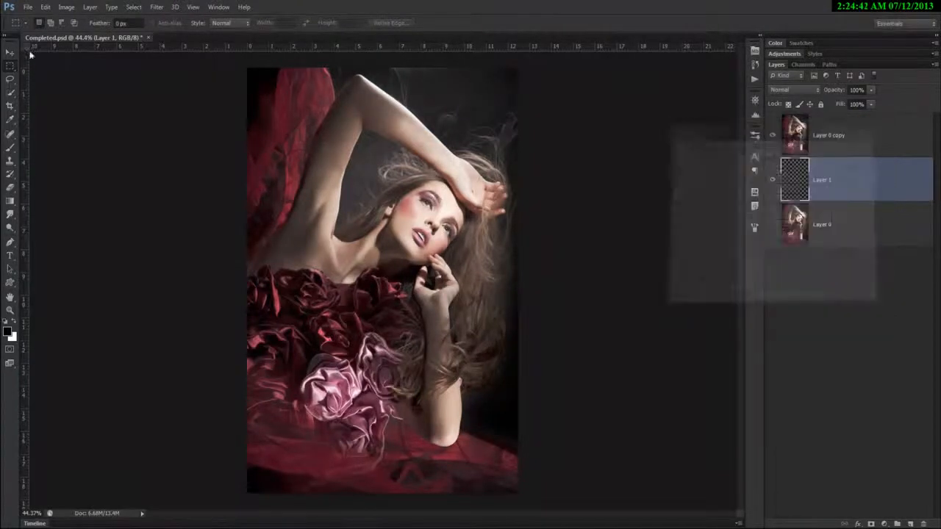
Step: Try to enlarge the canvas around the photo using relative width and height in inches
{"action": "left_click", "coordinate": [66, 6]}
{"action": "left_click", "coordinate": [91, 113]}
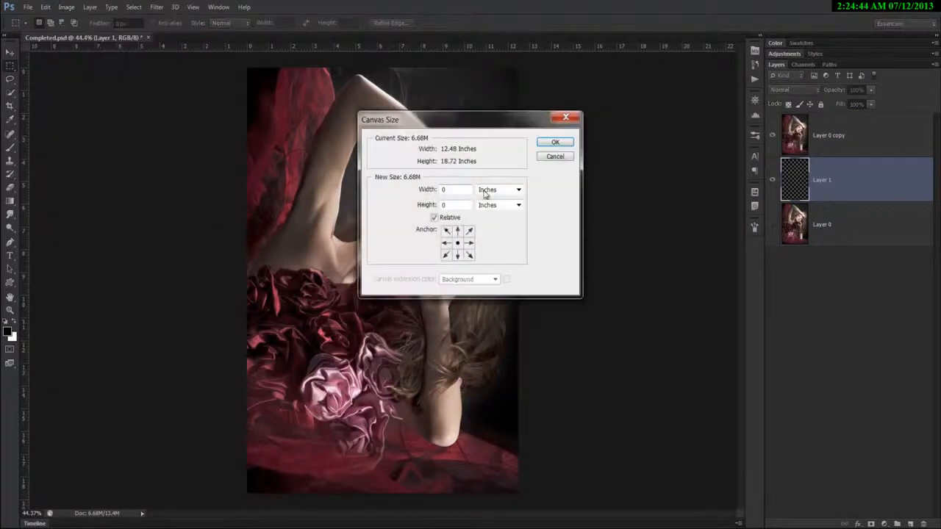
{"action": "left_click_drag", "start_coordinate": [499, 122], "coordinate": [718, 123]}
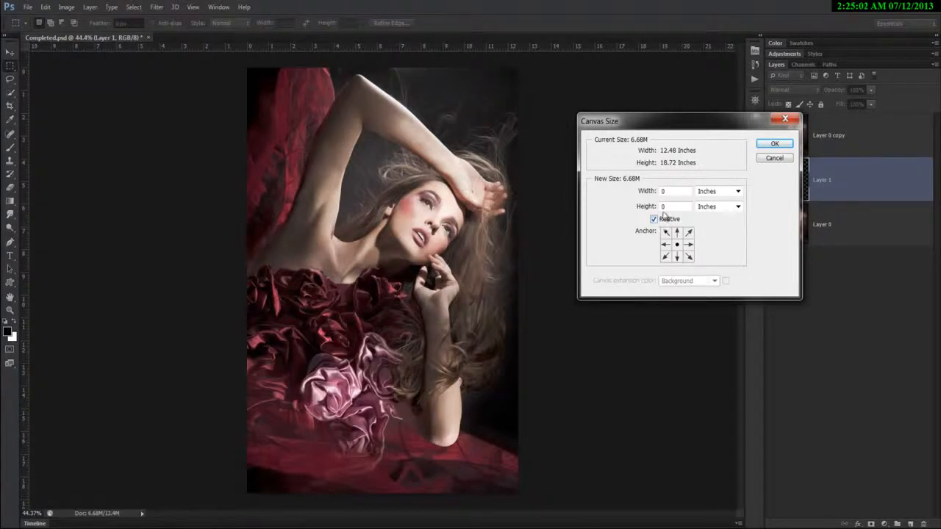
{"action": "double_click", "coordinate": [674, 191]}
{"action": "type", "text": "1"}
{"action": "double_click", "coordinate": [673, 207]}
{"action": "type", "text": "1"}
{"action": "scroll", "coordinate": [675, 209], "scroll_direction": "up", "scroll_amount": 1}
{"action": "left_click", "coordinate": [671, 190]}
{"action": "left_click", "coordinate": [776, 144]}
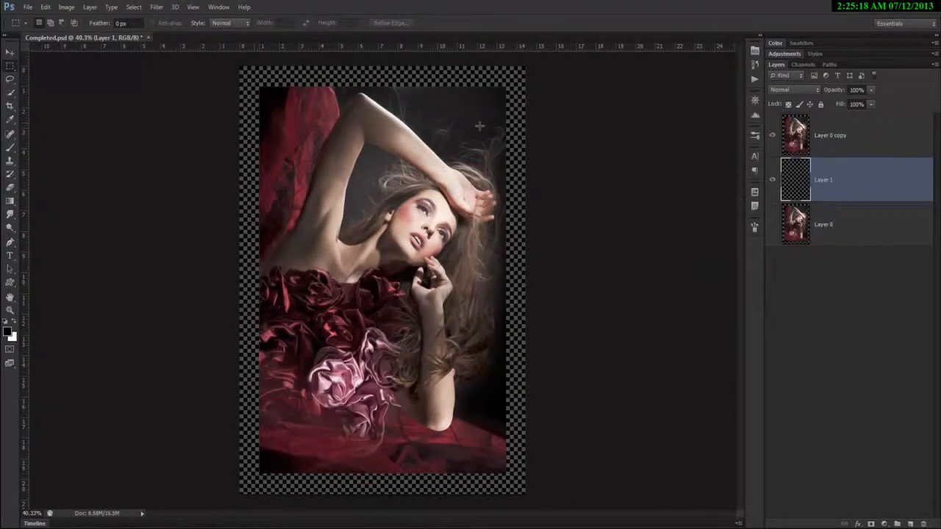
{"action": "key", "text": "alt+BackSpace"}
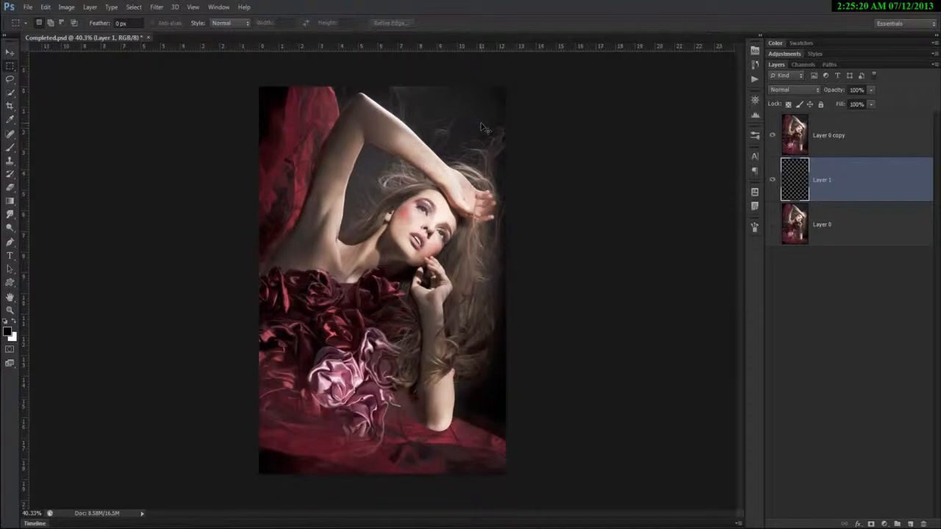
Step: Enlarge the canvas by a relative 1 inch in both width and height, anchored at the centre
{"action": "key", "text": "ctrl+alt+c"}
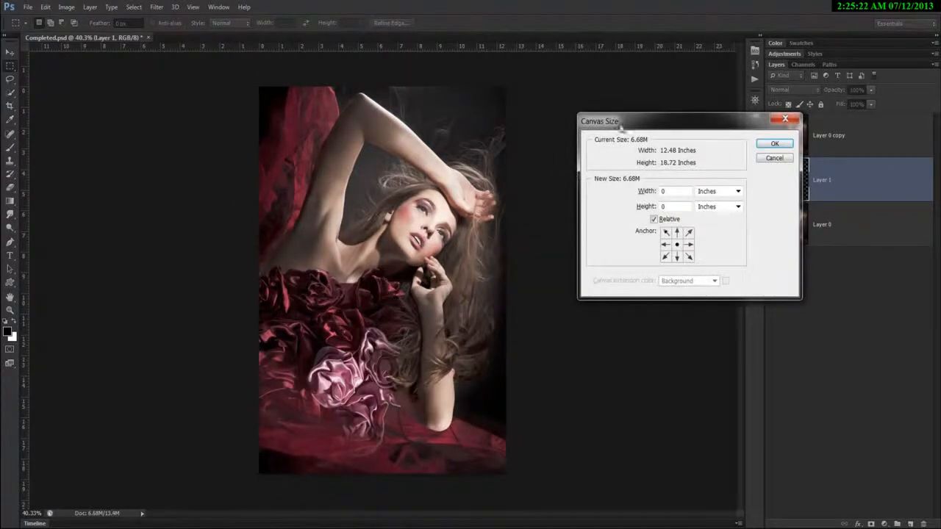
{"action": "type", "text": "1"}
{"action": "left_click", "coordinate": [678, 207]}
{"action": "type", "text": "1"}
{"action": "left_click", "coordinate": [774, 144]}
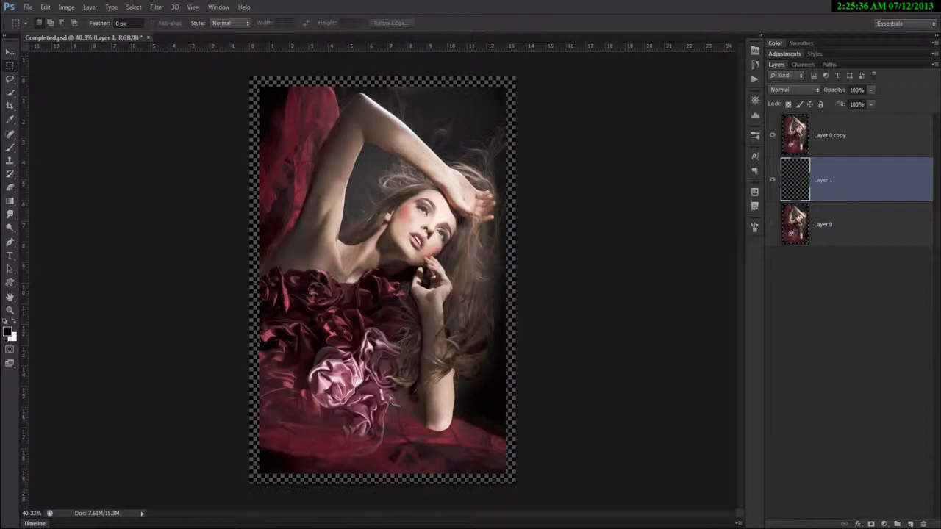
Step: Fill Layer 1 with white as a trial border colour and replace it with a black fill
{"action": "key", "text": "ctrl+BackSpace"}
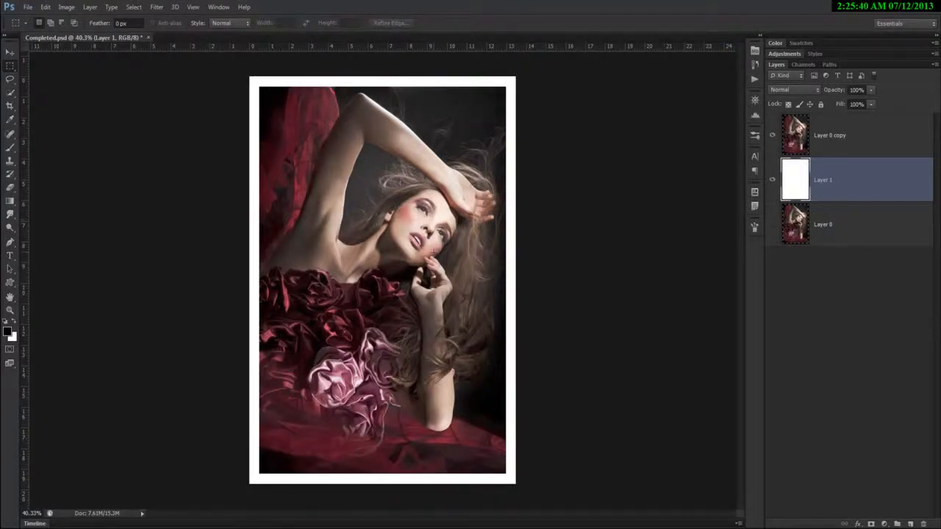
{"action": "key", "text": "alt+BackSpace"}
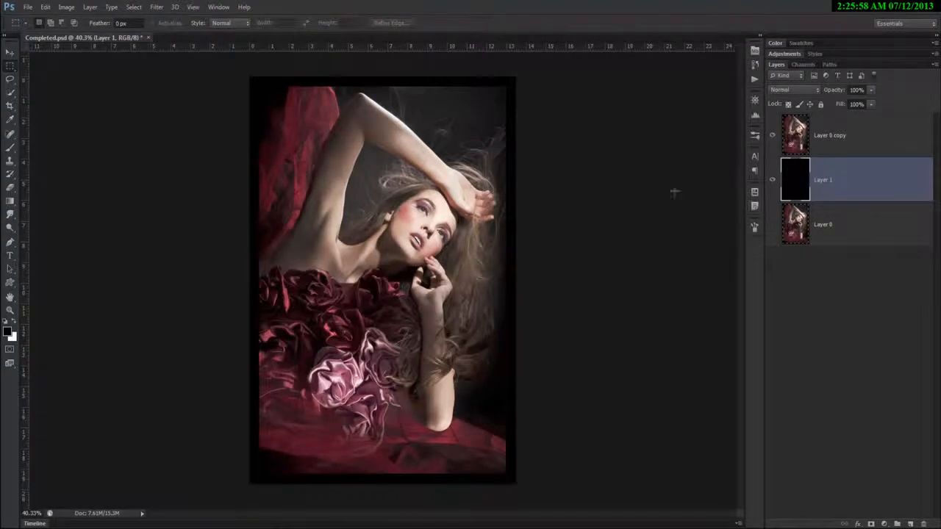
{"action": "scroll", "coordinate": [547, 194], "scroll_direction": "up", "scroll_amount": 1}
{"action": "scroll", "coordinate": [547, 193], "scroll_direction": "down", "scroll_amount": 1}
Step: Load the outline of Layer 0 copy as a selection and expand it by 15 pixels
{"action": "key", "text": "v"}
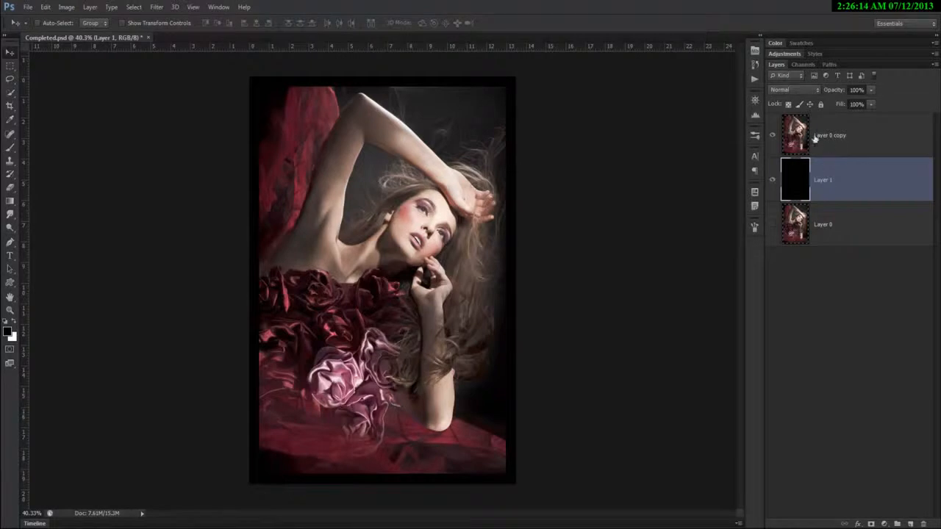
{"action": "left_click", "coordinate": [795, 136], "text": "ctrl"}
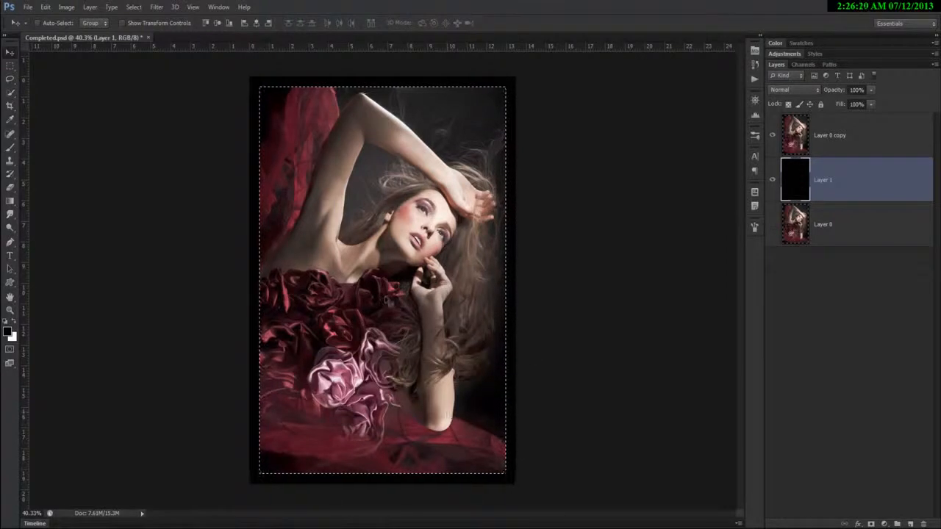
{"action": "left_click", "coordinate": [133, 7]}
{"action": "mouse_move", "coordinate": [199, 151]}
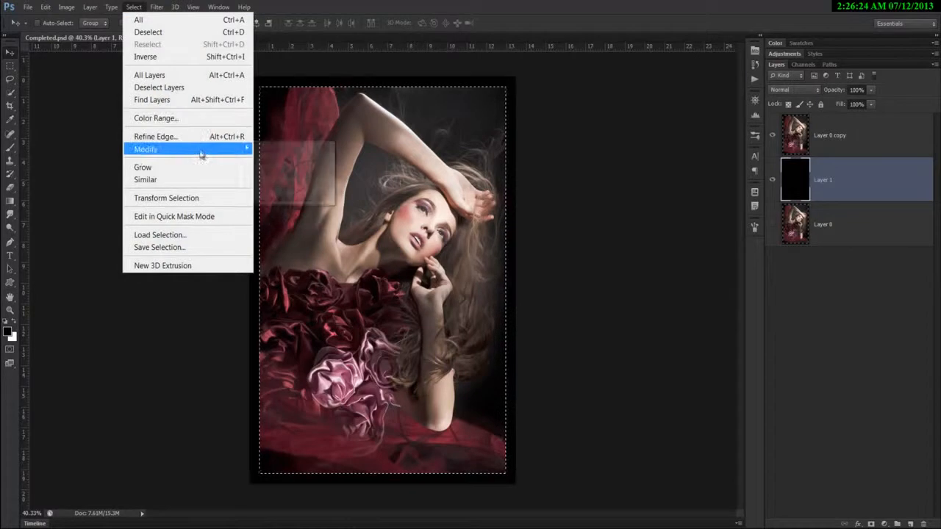
{"action": "left_click", "coordinate": [283, 173]}
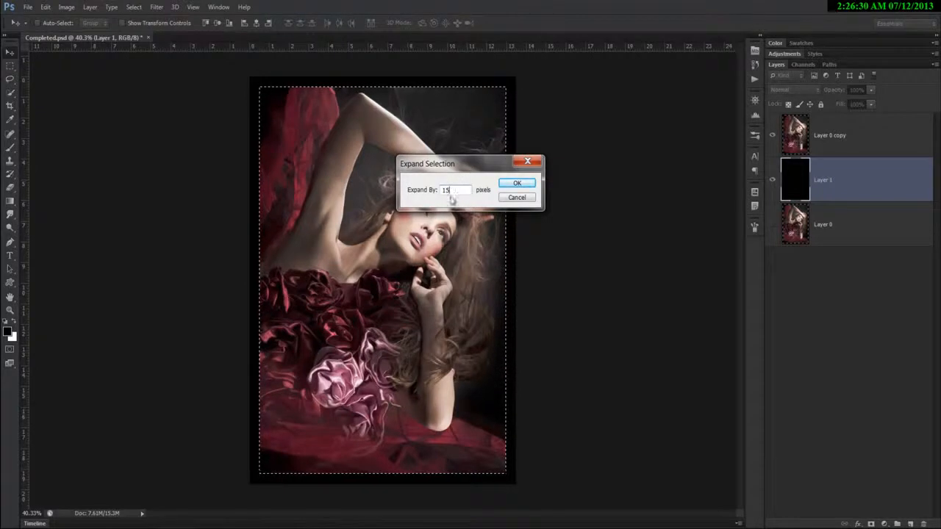
{"action": "left_click_drag", "start_coordinate": [473, 173], "coordinate": [495, 175]}
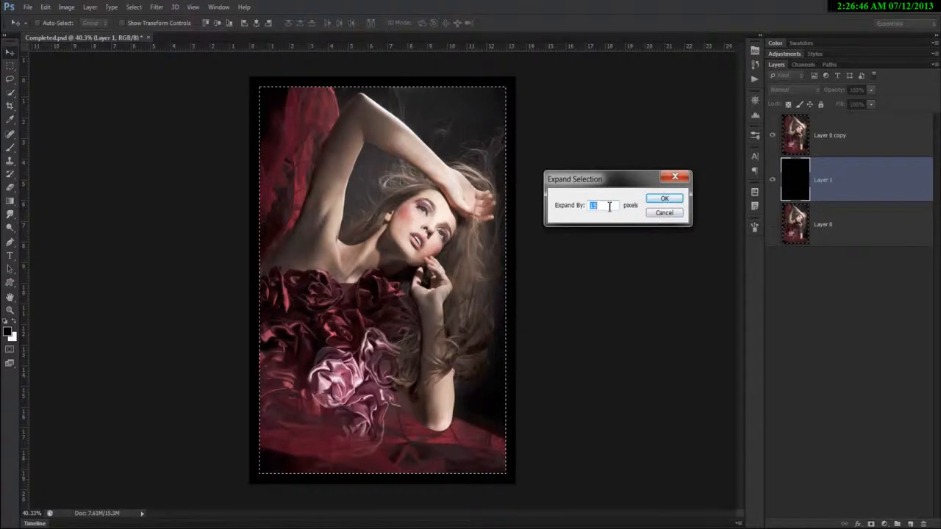
{"action": "left_click", "coordinate": [664, 199]}
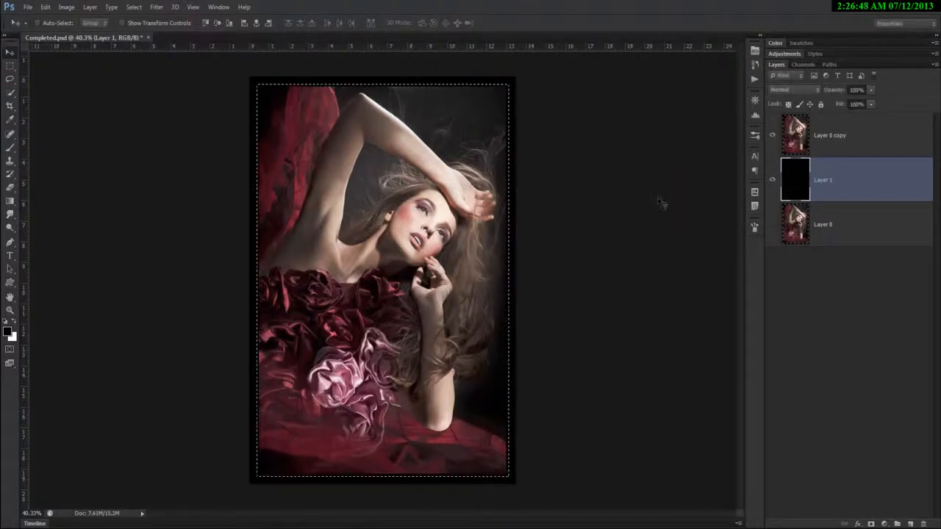
Step: Inspect the expanded selection's corner and add a layer mask to Layer 0 copy from that selection
{"action": "scroll", "coordinate": [575, 98], "scroll_direction": "up", "scroll_amount": 1}
{"action": "left_click_drag", "start_coordinate": [542, 103], "coordinate": [558, 225]}
{"action": "scroll", "coordinate": [558, 225], "scroll_direction": "up", "scroll_amount": 3}
{"action": "scroll", "coordinate": [558, 225], "scroll_direction": "up", "scroll_amount": 2}
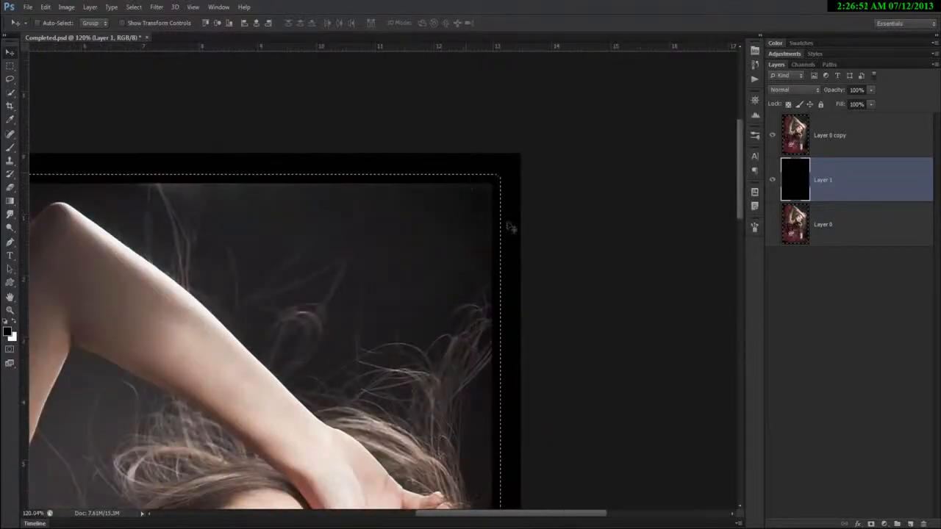
{"action": "scroll", "coordinate": [359, 294], "scroll_direction": "down", "scroll_amount": 5}
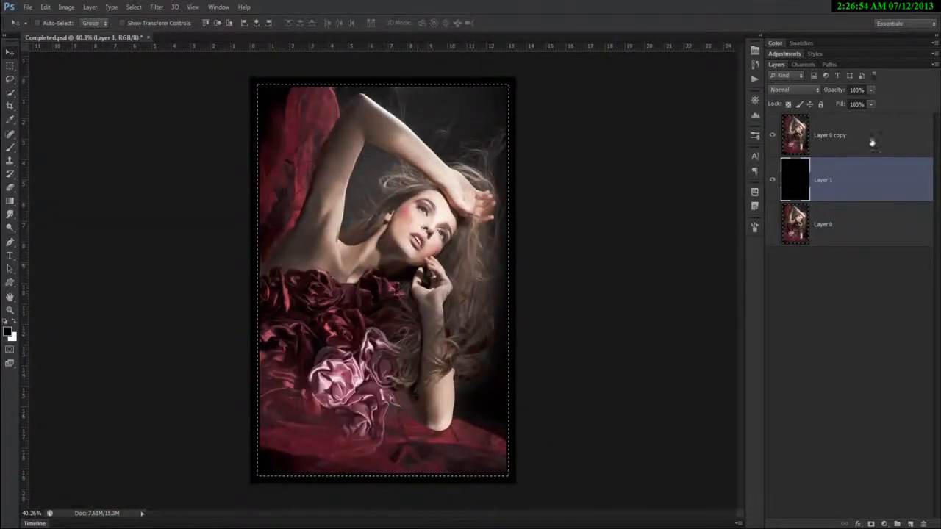
{"action": "left_click", "coordinate": [839, 141]}
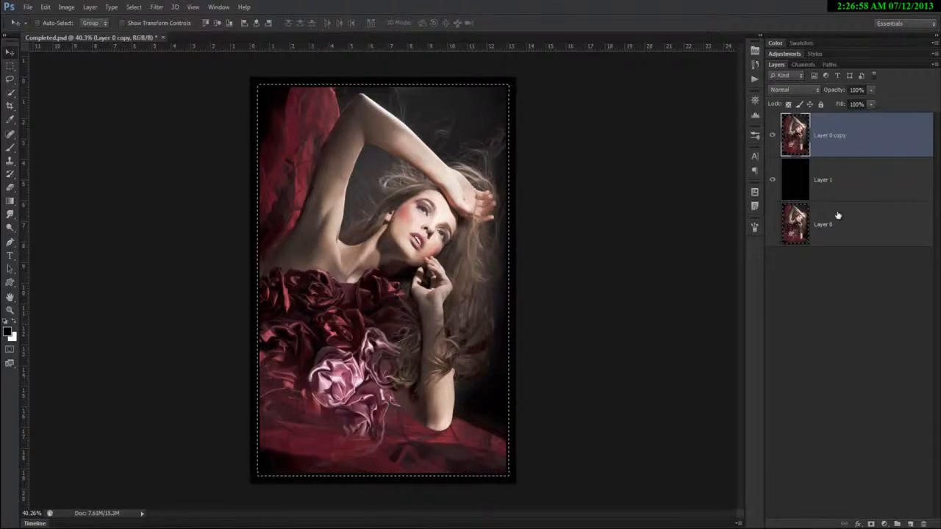
{"action": "left_click", "coordinate": [870, 523]}
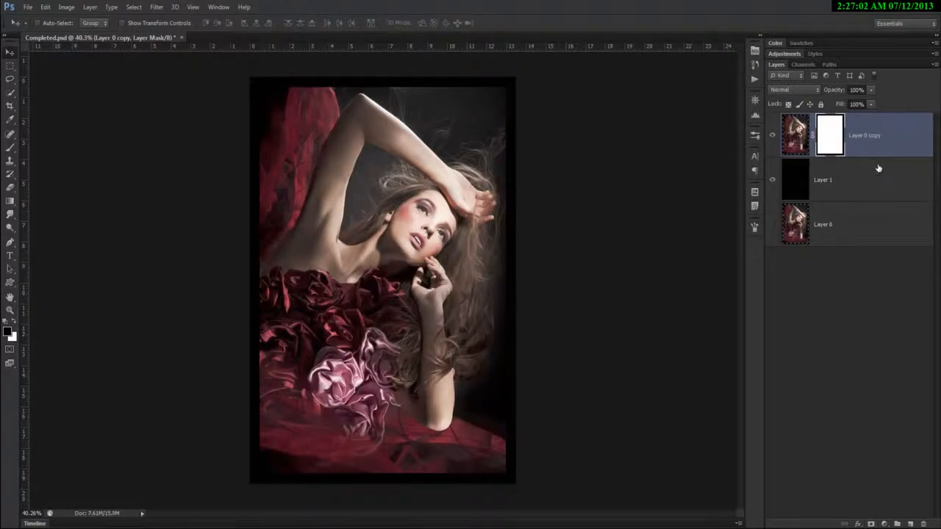
Step: Target Layer 0 copy's layer mask and choose the Spatter brush stroke filter for it in the Filter Gallery
{"action": "left_click", "coordinate": [786, 130]}
{"action": "left_click", "coordinate": [772, 135]}
{"action": "left_click", "coordinate": [772, 135]}
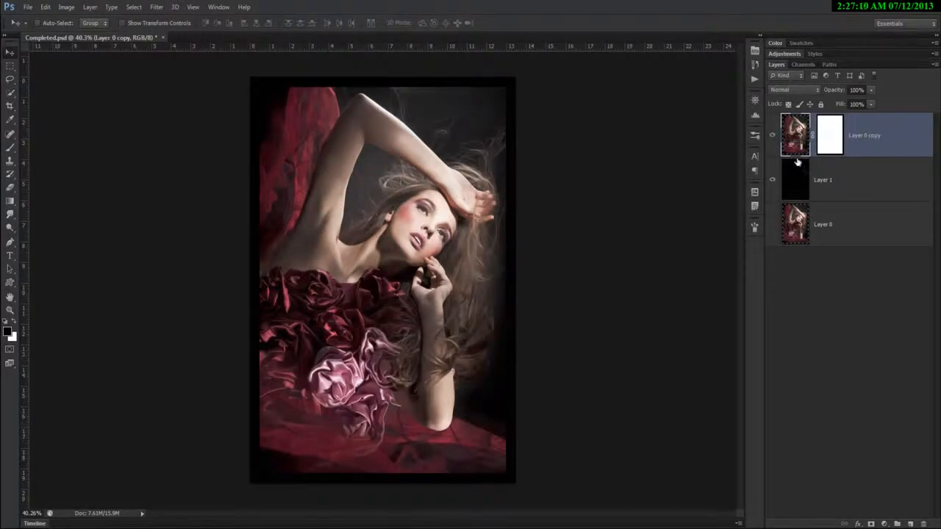
{"action": "left_click", "coordinate": [828, 132]}
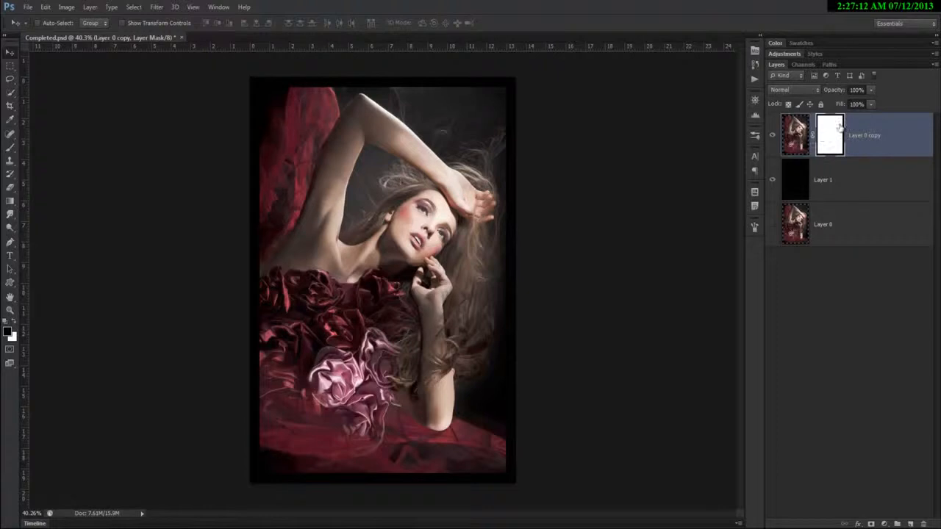
{"action": "left_click", "coordinate": [159, 7]}
{"action": "mouse_move", "coordinate": [212, 230]}
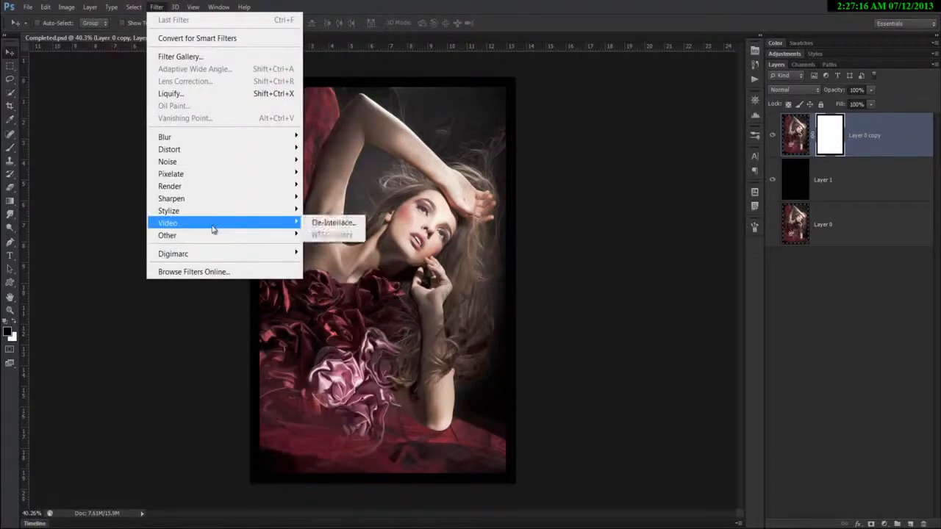
{"action": "left_click", "coordinate": [210, 58]}
{"action": "left_click", "coordinate": [15, 513]}
{"action": "left_click", "coordinate": [15, 513]}
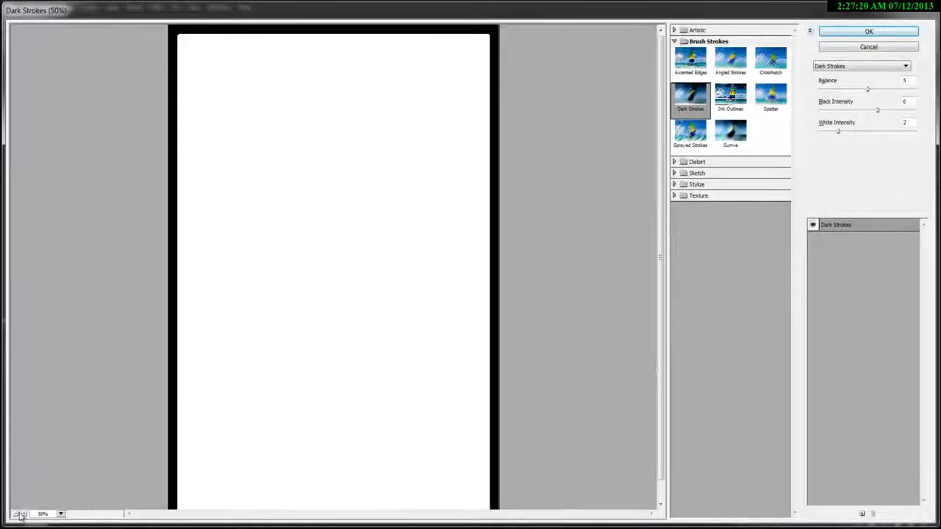
{"action": "left_click", "coordinate": [15, 513]}
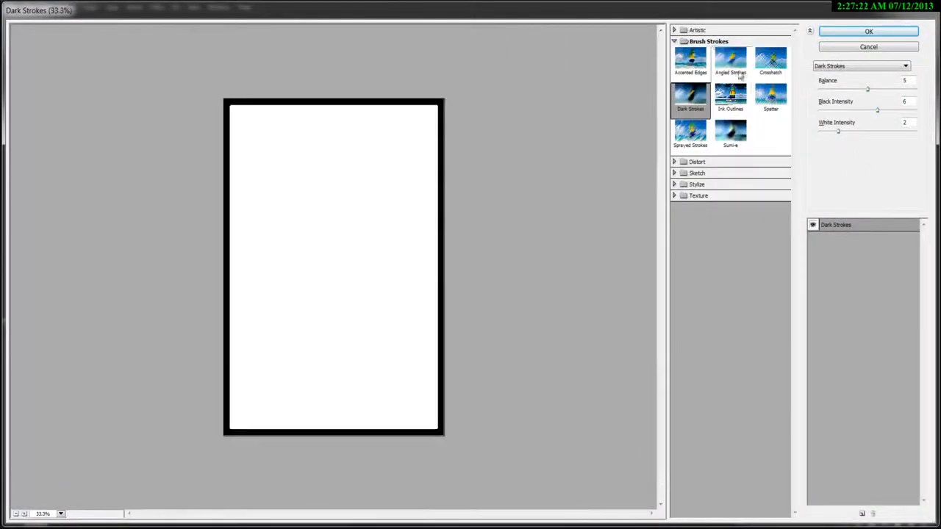
{"action": "left_click", "coordinate": [770, 106]}
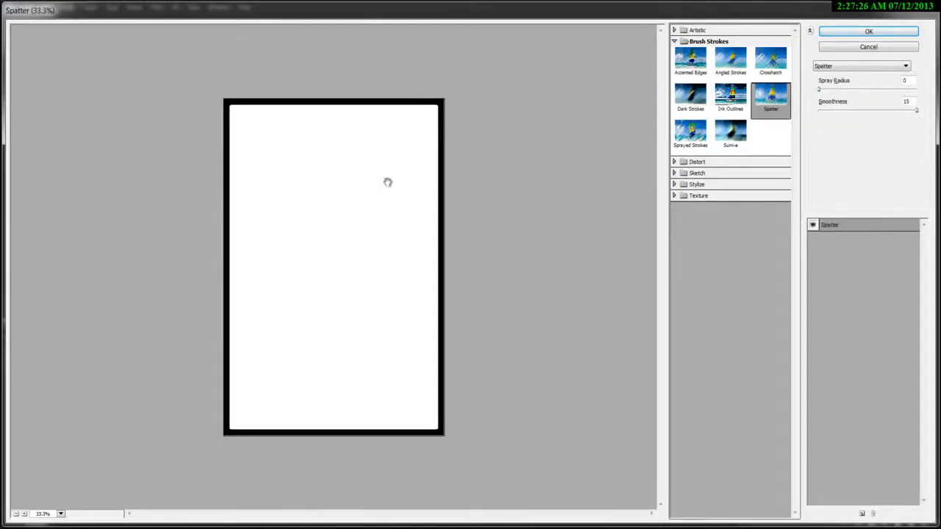
Step: Set the Spatter filter's Spray Radius to 25 while trying its Smoothness at 10 and 15
{"action": "left_click", "coordinate": [25, 514]}
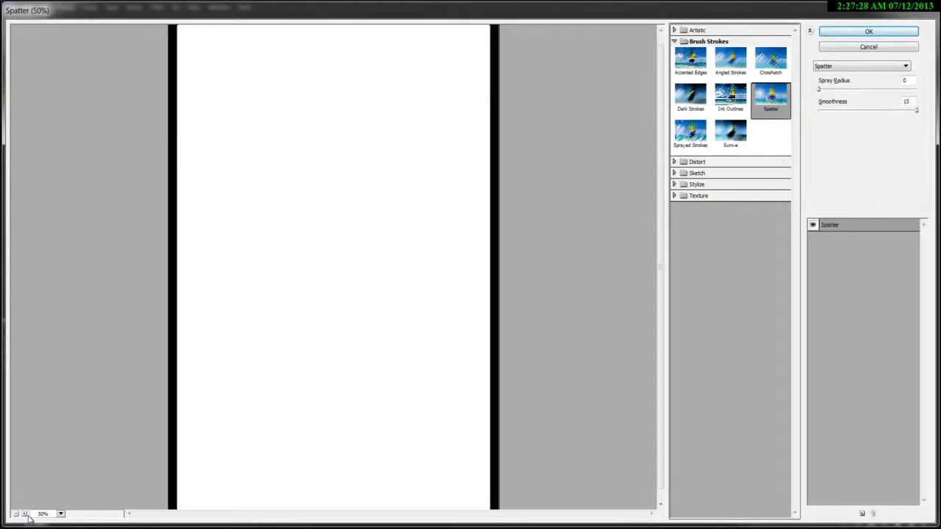
{"action": "left_click_drag", "start_coordinate": [449, 216], "coordinate": [453, 297]}
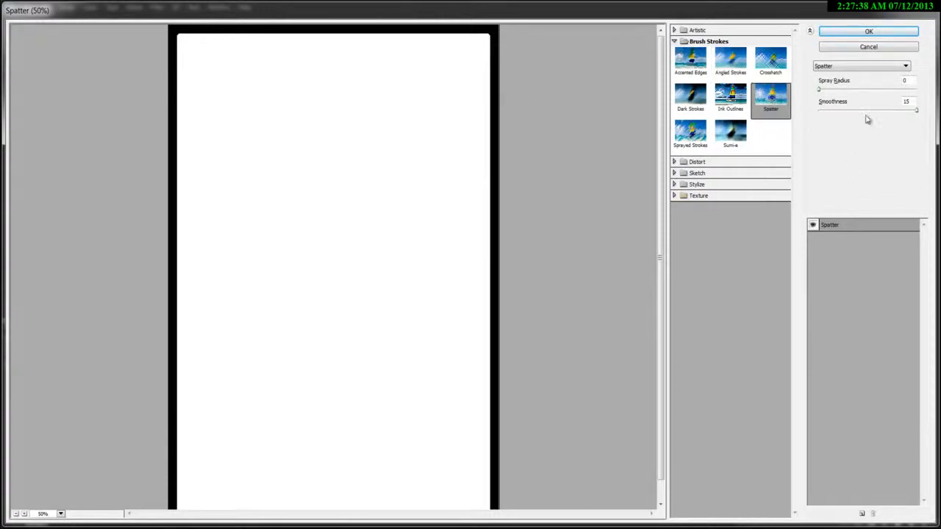
{"action": "left_click", "coordinate": [906, 110]}
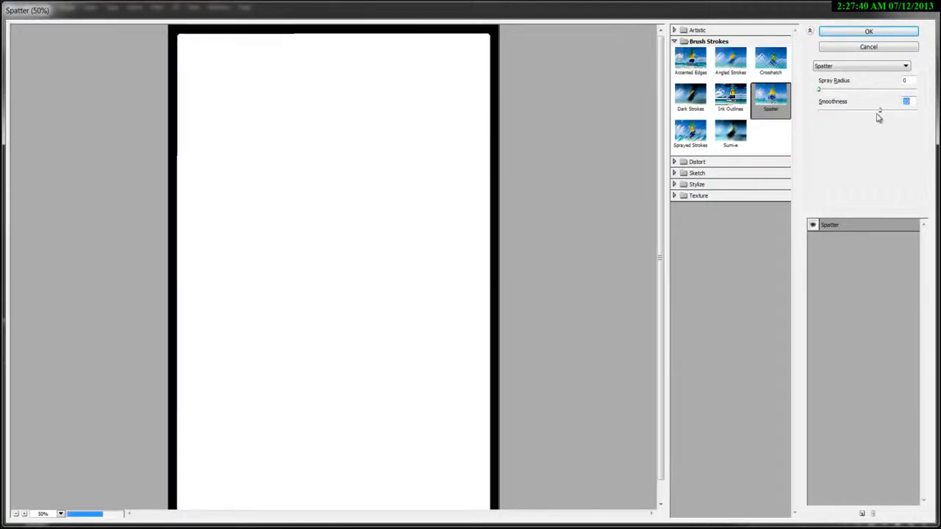
{"action": "left_click_drag", "start_coordinate": [821, 89], "coordinate": [924, 93]}
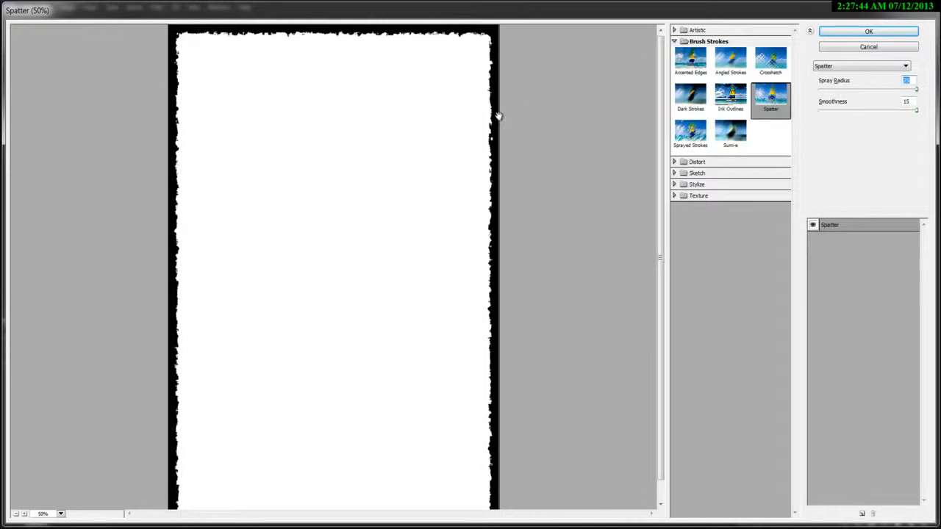
{"action": "mouse_move", "coordinate": [916, 112]}
{"action": "left_mouse_down"}
{"action": "mouse_move", "coordinate": [819, 114]}
{"action": "mouse_move", "coordinate": [922, 109]}
{"action": "mouse_move", "coordinate": [910, 112]}
{"action": "left_mouse_up"}
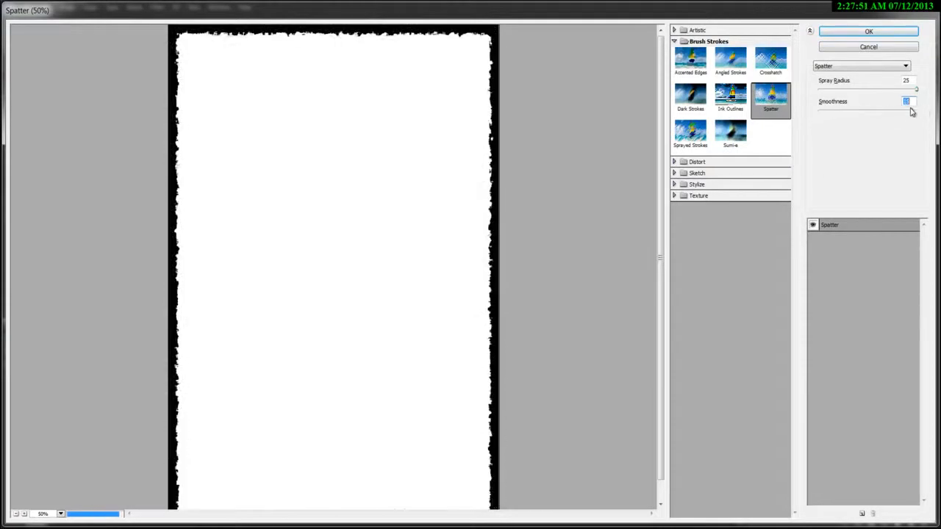
{"action": "left_click", "coordinate": [15, 515]}
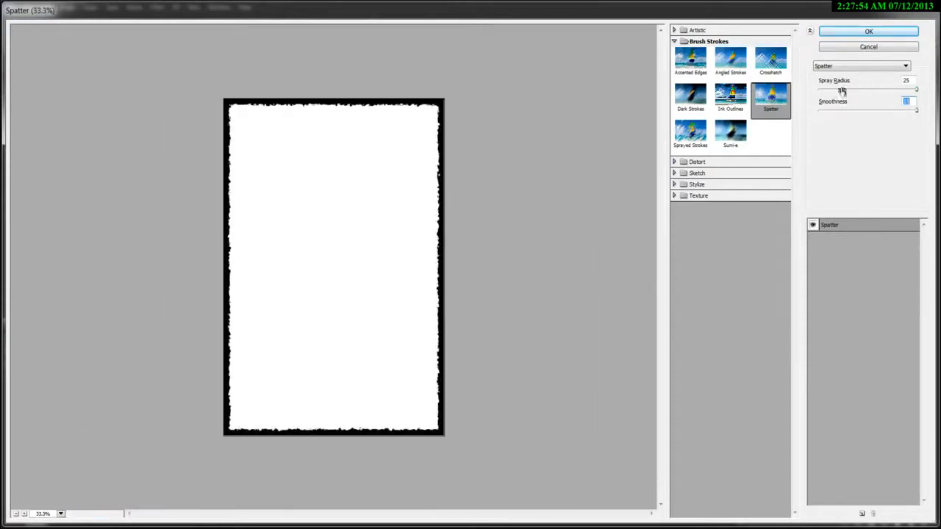
Step: Keep Spatter's Spray Radius at its maximum and reduce Smoothness to 1
{"action": "left_click_drag", "start_coordinate": [917, 92], "coordinate": [937, 93]}
{"action": "left_click", "coordinate": [916, 111]}
{"action": "left_click_drag", "start_coordinate": [915, 114], "coordinate": [814, 118]}
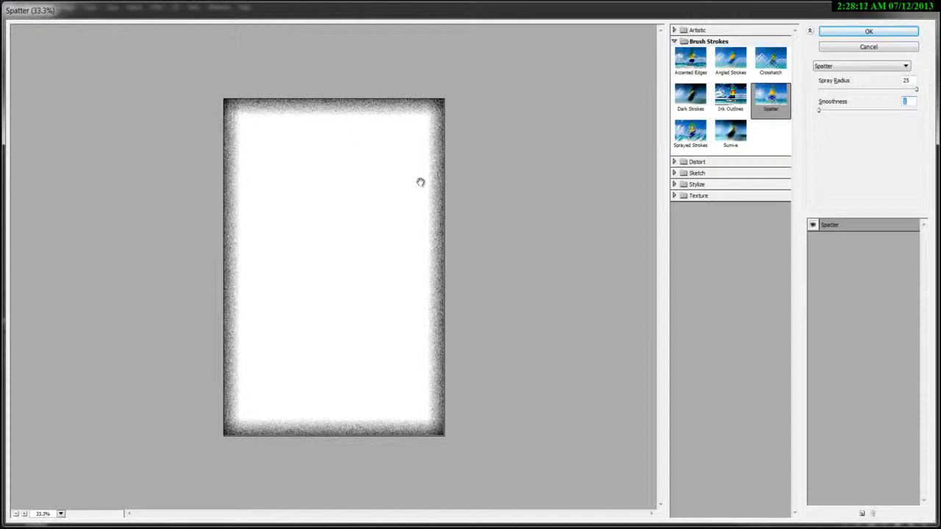
{"action": "left_click", "coordinate": [838, 230]}
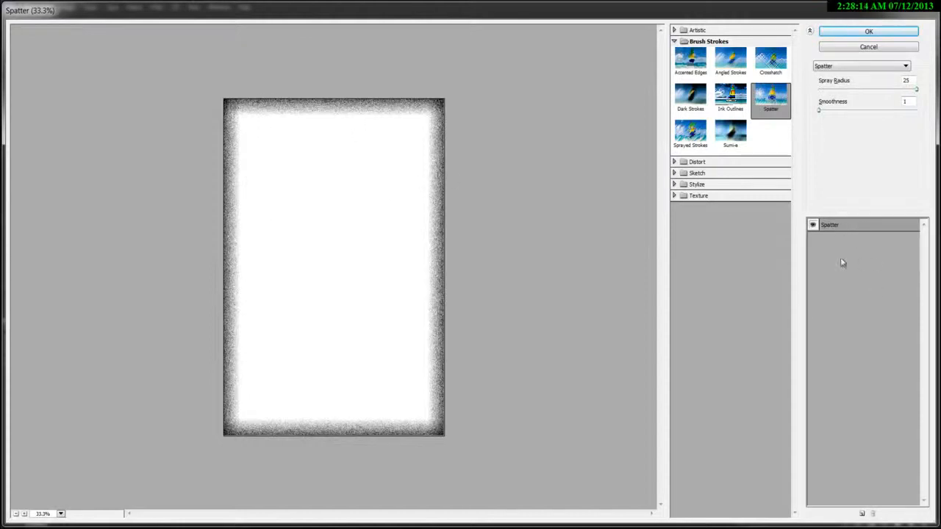
Step: Add Dark Strokes as a second effect with Balance 6, Black Intensity 10 and raised White Intensity, and apply both filters to the mask
{"action": "left_click", "coordinate": [862, 513]}
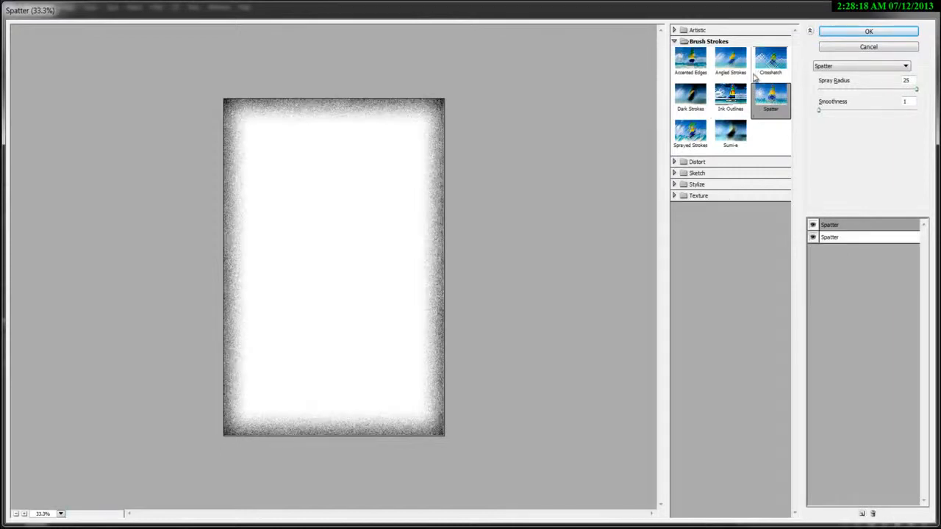
{"action": "left_click", "coordinate": [692, 98]}
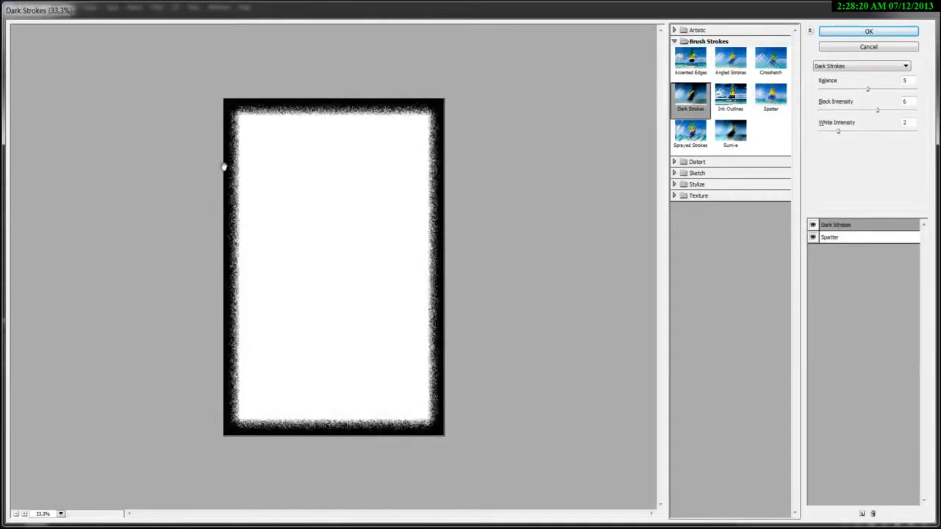
{"action": "left_click", "coordinate": [24, 514]}
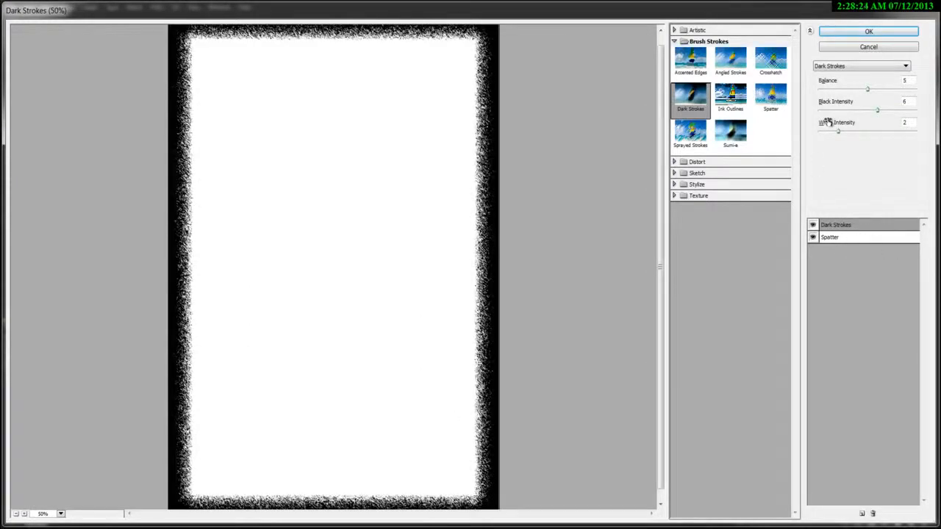
{"action": "left_click_drag", "start_coordinate": [868, 89], "coordinate": [916, 115]}
{"action": "mouse_move", "coordinate": [842, 132]}
{"action": "left_mouse_down"}
{"action": "mouse_move", "coordinate": [815, 138]}
{"action": "mouse_move", "coordinate": [855, 139]}
{"action": "left_mouse_up"}
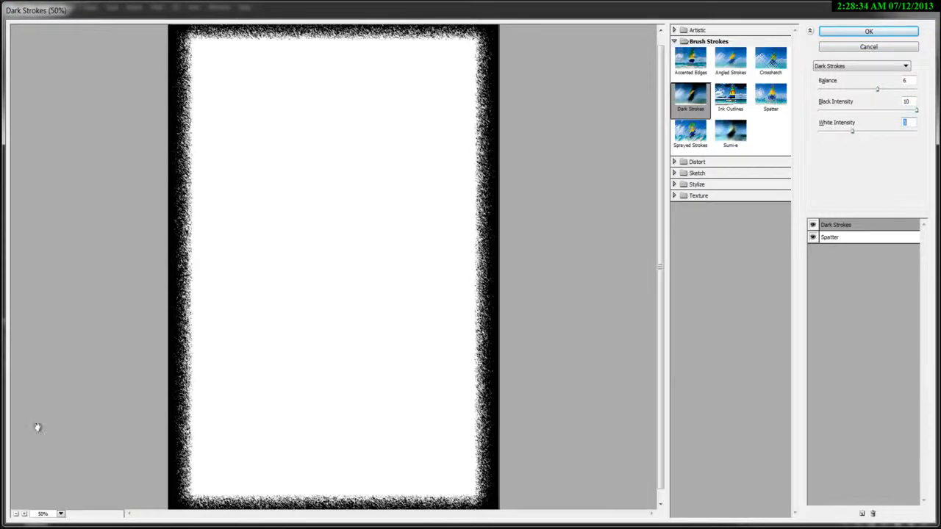
{"action": "left_click", "coordinate": [16, 514]}
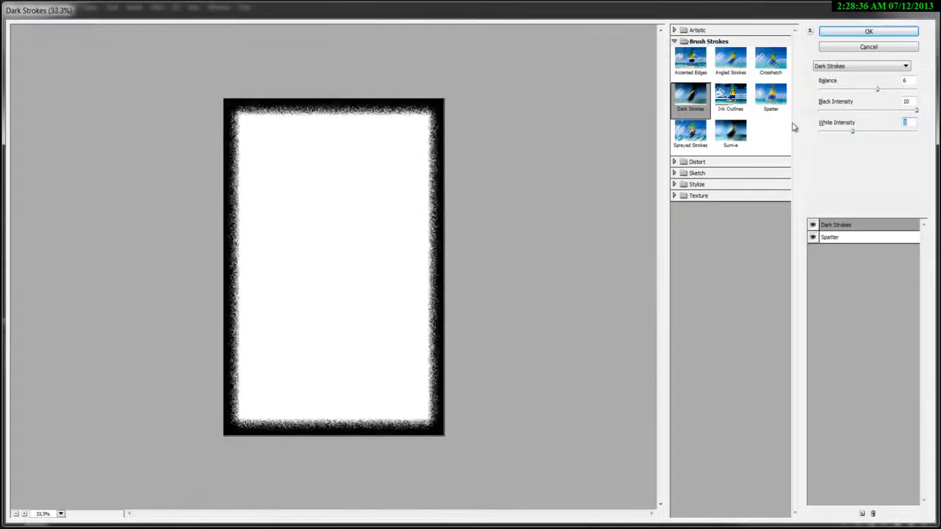
{"action": "left_click", "coordinate": [866, 30]}
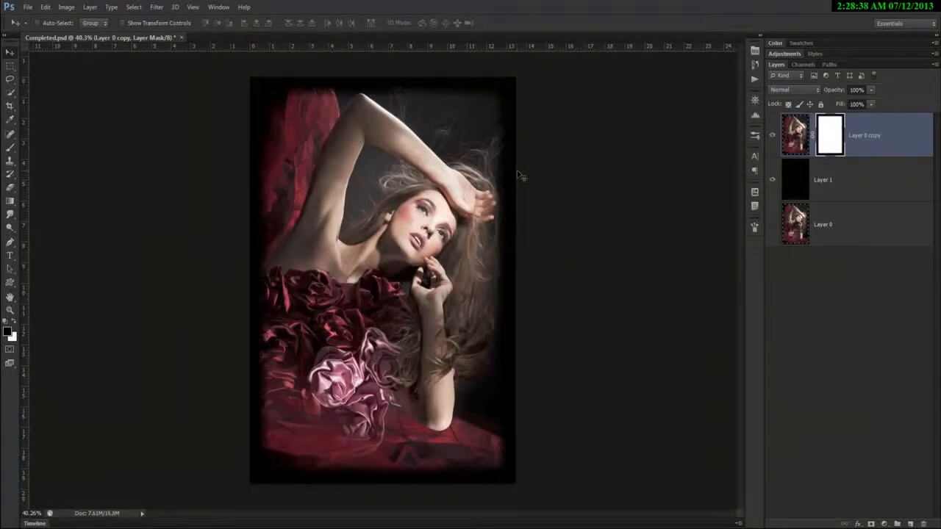
{"action": "key", "text": "ctrl+1"}
{"action": "left_click_drag", "start_coordinate": [576, 221], "coordinate": [485, 243]}
{"action": "key", "text": "ctrl+0"}
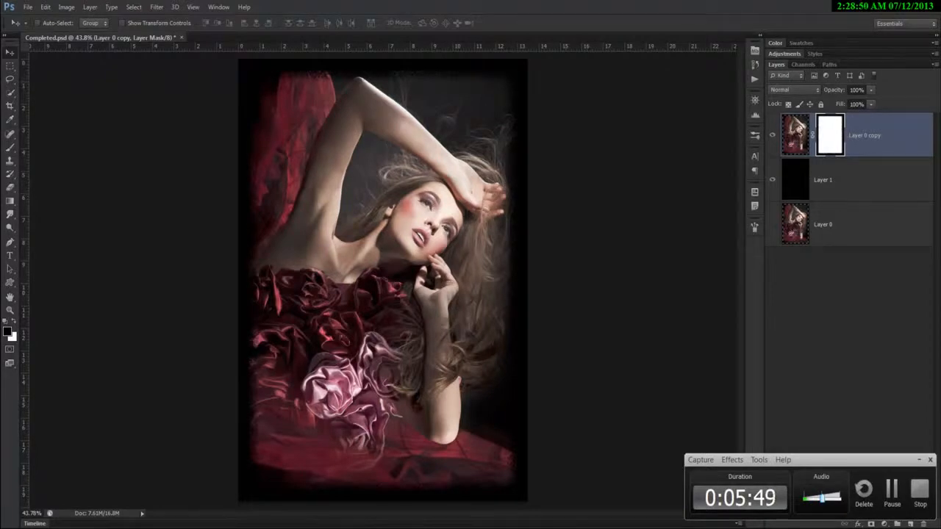
Step: Add a Curves adjustment layer above all layers, lowering the RGB curve's highlights and lifting its shadows
{"action": "left_click", "coordinate": [830, 379]}
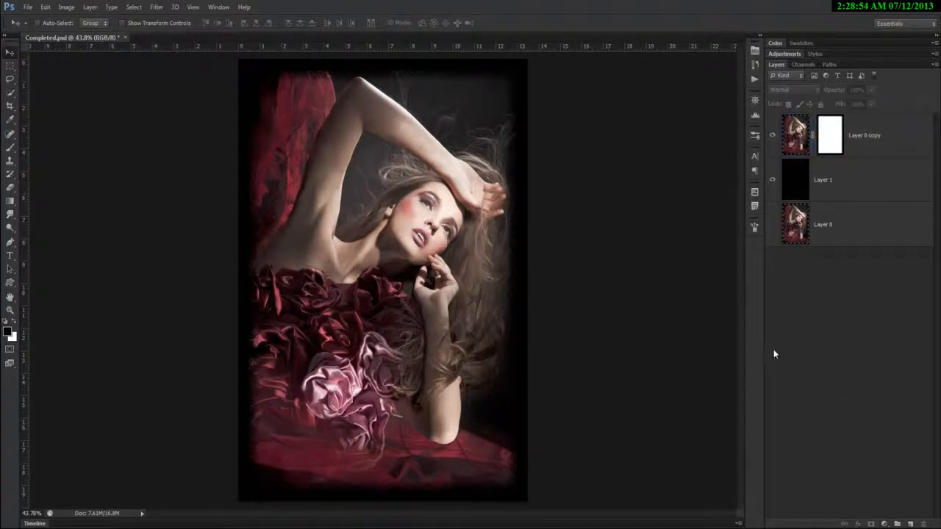
{"action": "left_click", "coordinate": [884, 524]}
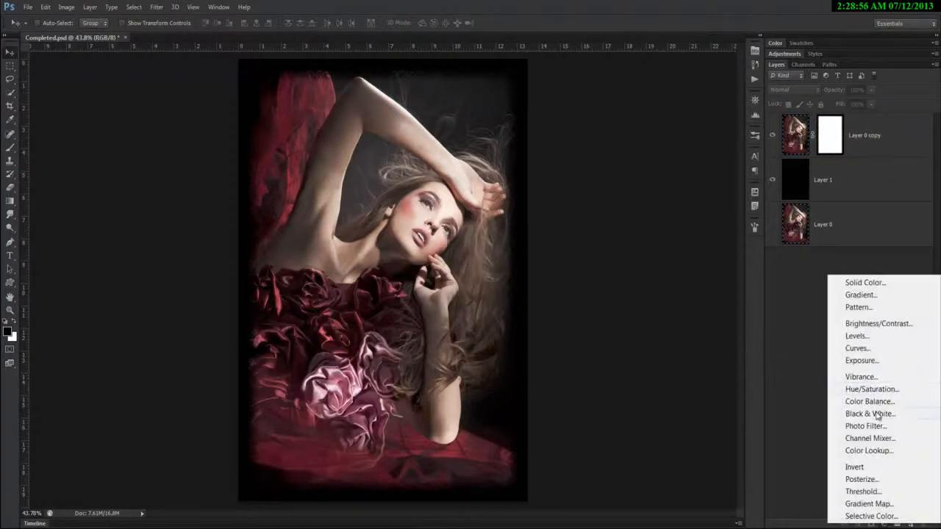
{"action": "left_click", "coordinate": [857, 348]}
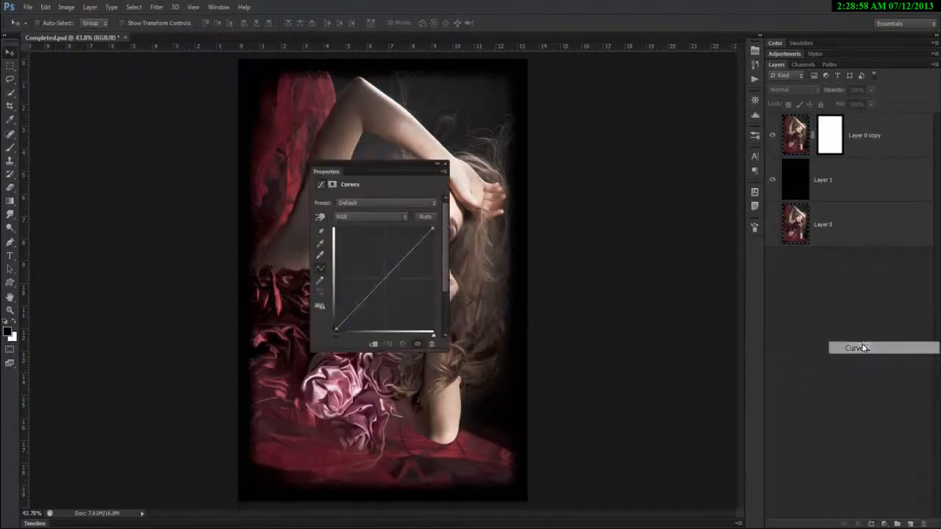
{"action": "left_click_drag", "start_coordinate": [396, 181], "coordinate": [665, 147]}
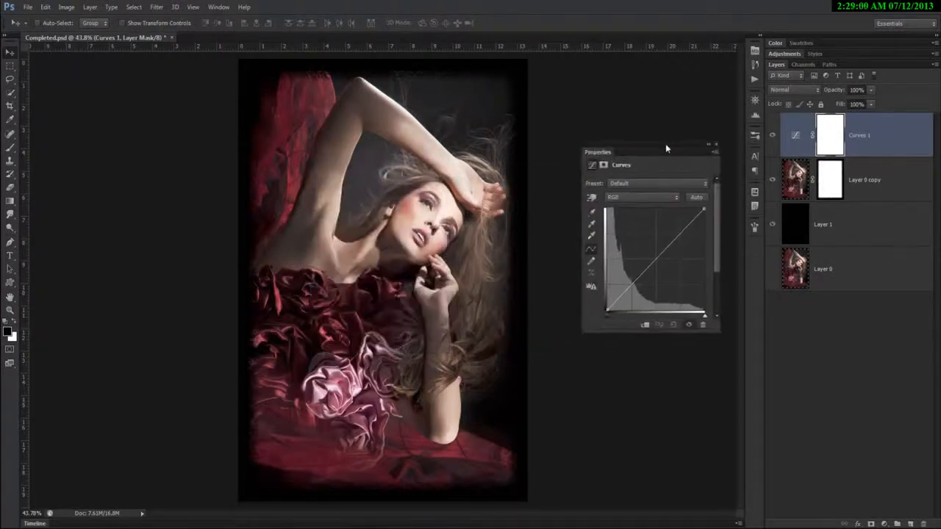
{"action": "left_click_drag", "start_coordinate": [683, 231], "coordinate": [685, 237]}
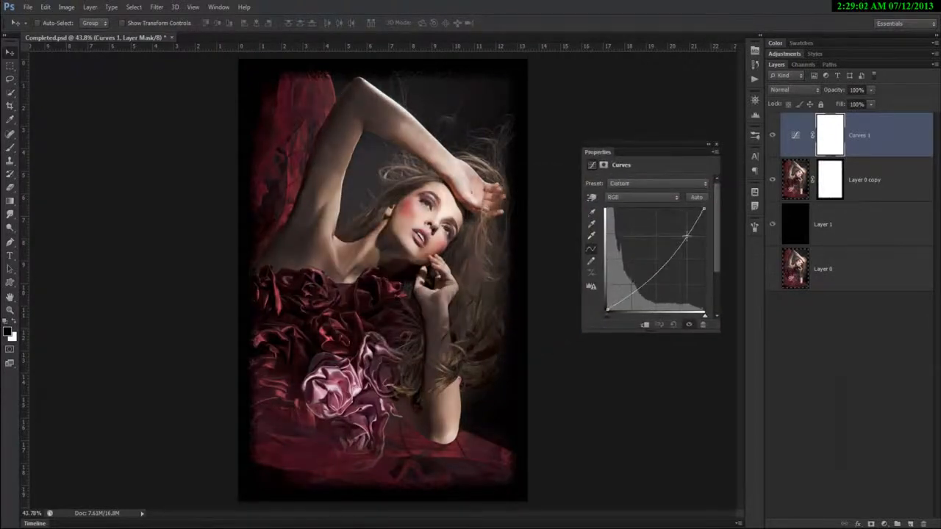
{"action": "left_click_drag", "start_coordinate": [633, 294], "coordinate": [630, 286]}
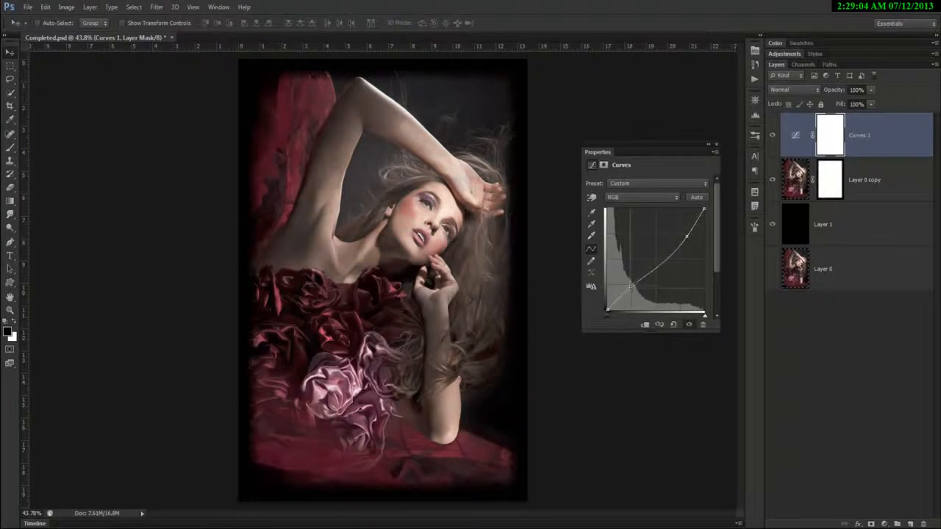
Step: Raise the upper midtones of the Red channel curve and lower the Blue channel curve to warm the image
{"action": "left_click", "coordinate": [654, 195]}
{"action": "left_click", "coordinate": [633, 211]}
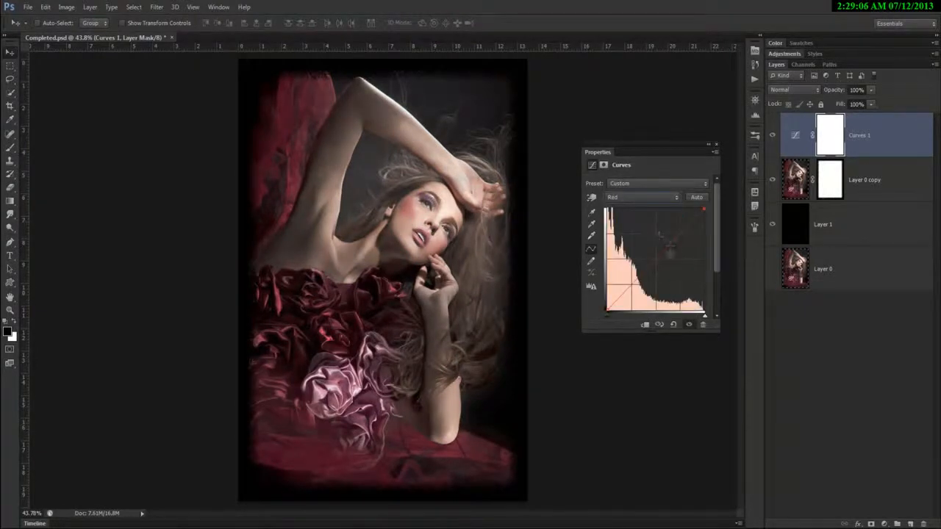
{"action": "mouse_move", "coordinate": [670, 245]}
{"action": "left_mouse_down"}
{"action": "mouse_move", "coordinate": [679, 242]}
{"action": "mouse_move", "coordinate": [663, 234]}
{"action": "left_mouse_up"}
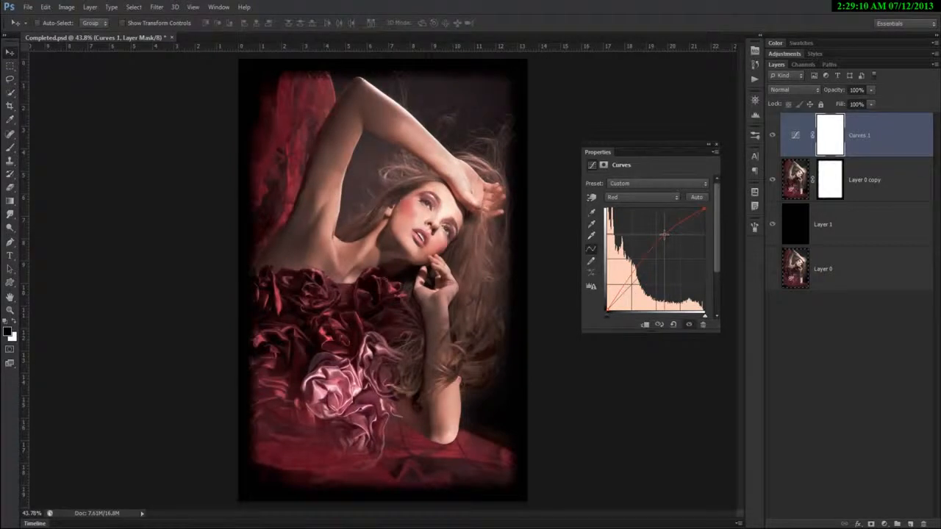
{"action": "left_click", "coordinate": [654, 197]}
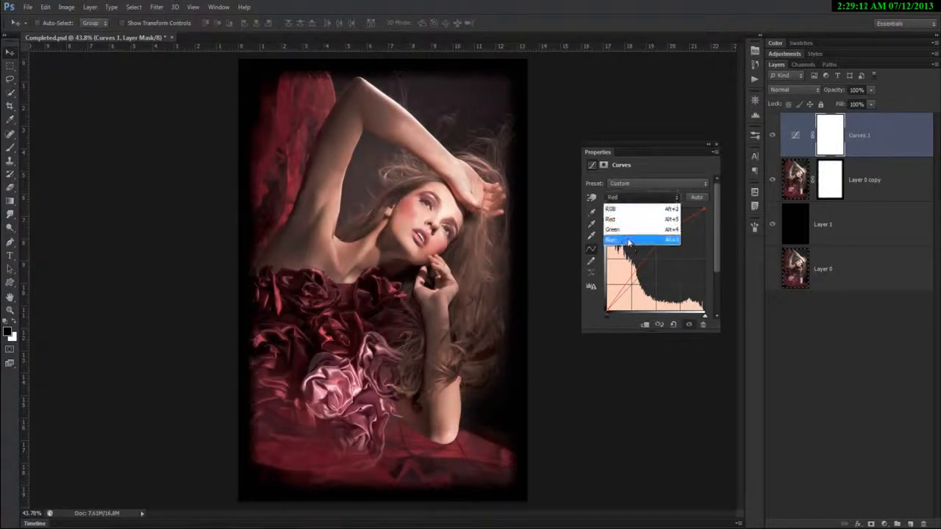
{"action": "left_click", "coordinate": [629, 241]}
{"action": "left_click", "coordinate": [681, 242]}
Step: Set the Curves 1 layer's blend mode to Soft Light and deselect all layers
{"action": "left_click", "coordinate": [788, 117]}
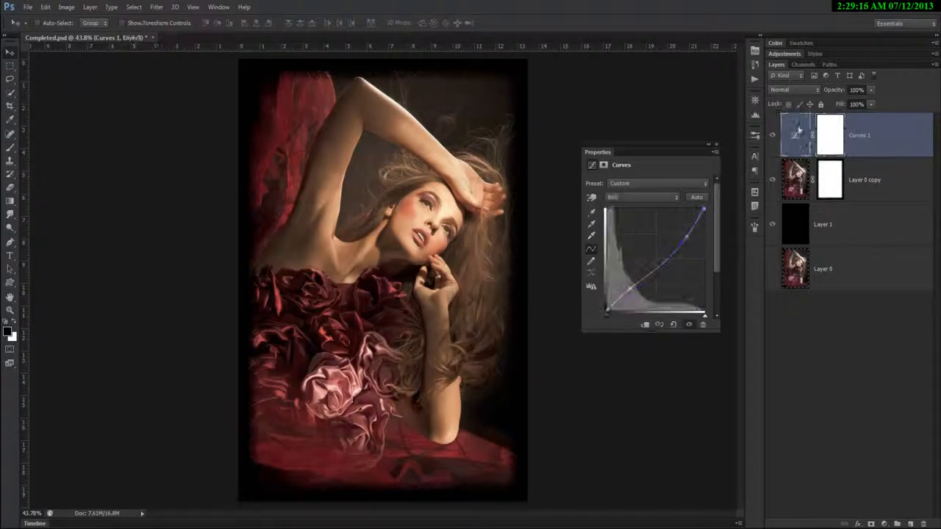
{"action": "left_click", "coordinate": [791, 90]}
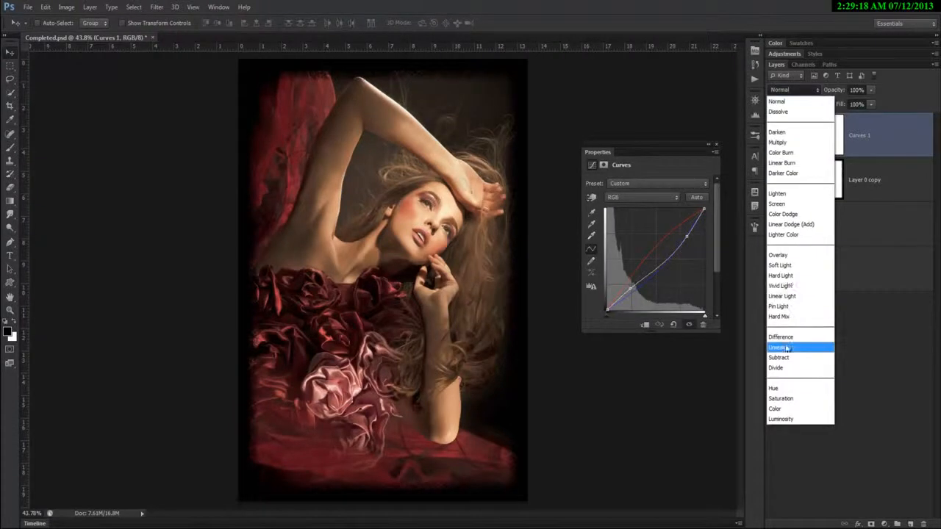
{"action": "left_click", "coordinate": [786, 279]}
{"action": "key", "text": "Up"}
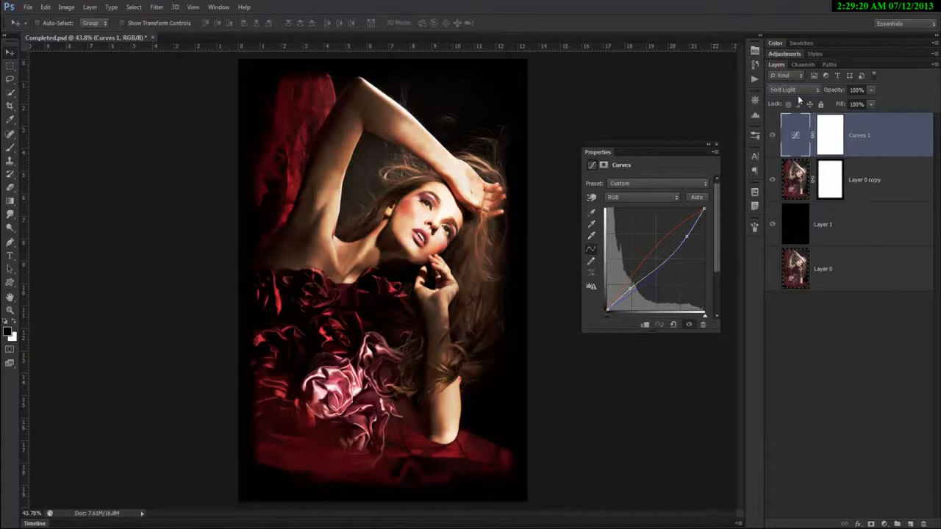
{"action": "left_click", "coordinate": [893, 395]}
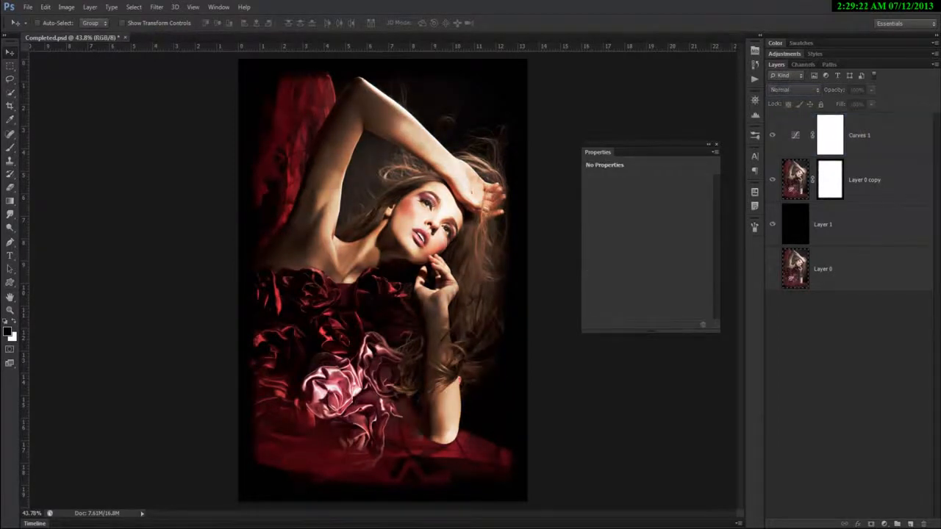
Step: Examine the graded portrait's face and skin up close and as a whole, and dock the floating Properties panel
{"action": "left_click", "coordinate": [433, 357]}
{"action": "left_click", "coordinate": [472, 205]}
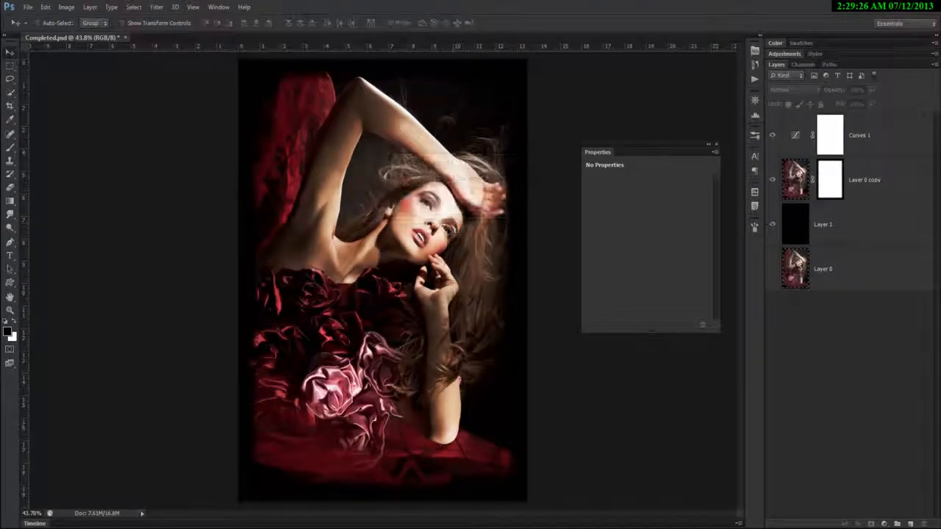
{"action": "key", "text": "ctrl+1"}
{"action": "scroll", "coordinate": [504, 331], "scroll_direction": "up", "scroll_amount": 5}
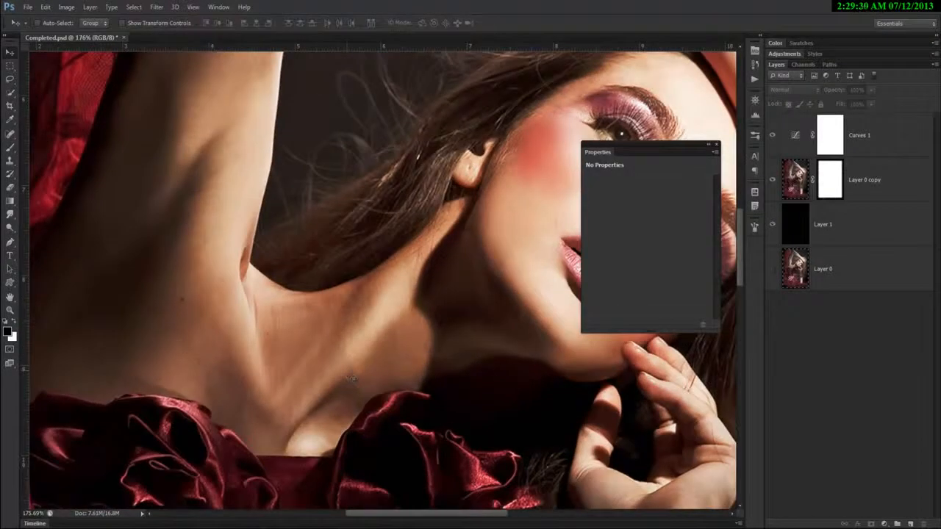
{"action": "left_click_drag", "start_coordinate": [501, 312], "coordinate": [274, 408]}
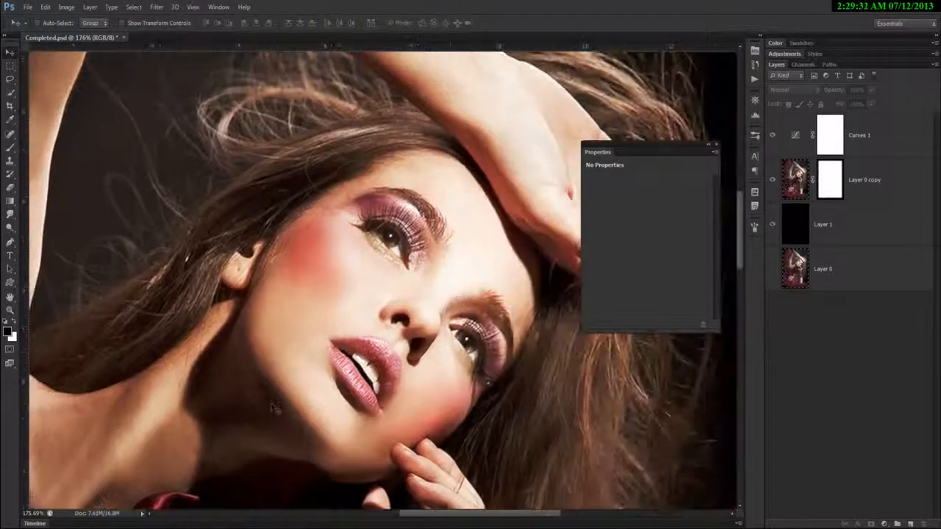
{"action": "scroll", "coordinate": [425, 352], "scroll_direction": "down", "scroll_amount": 8}
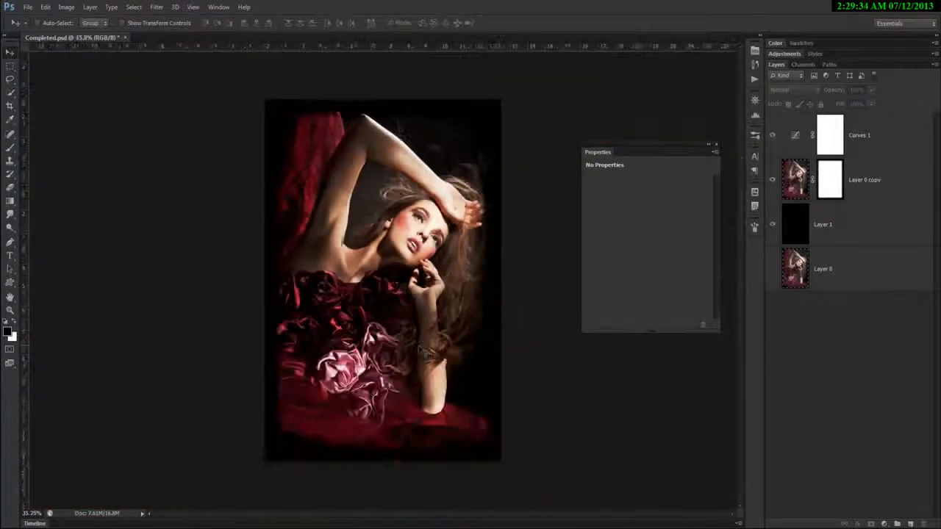
{"action": "scroll", "coordinate": [422, 351], "scroll_direction": "up", "scroll_amount": 2}
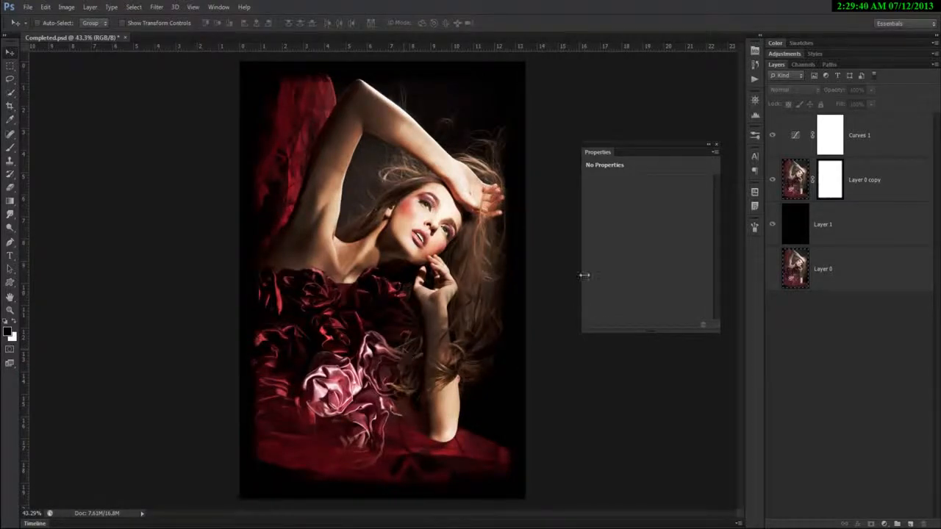
{"action": "left_click_drag", "start_coordinate": [606, 154], "coordinate": [757, 256]}
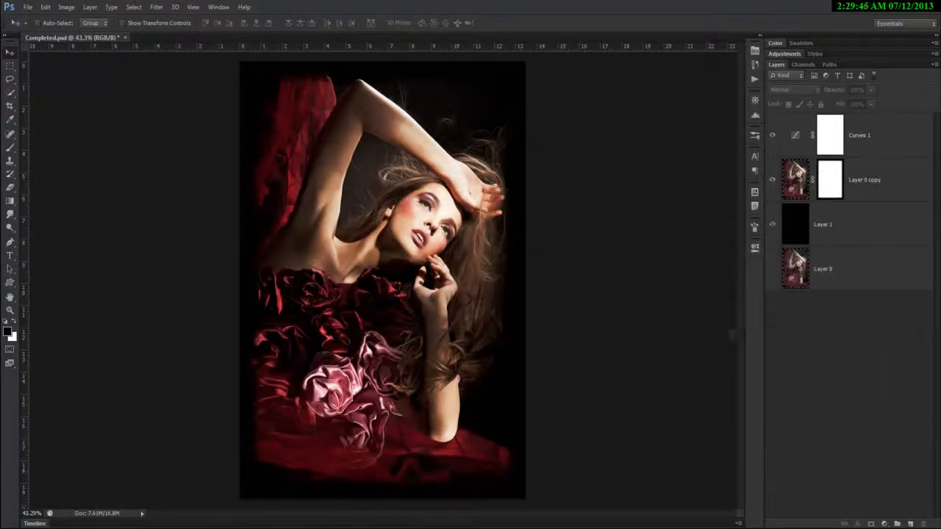